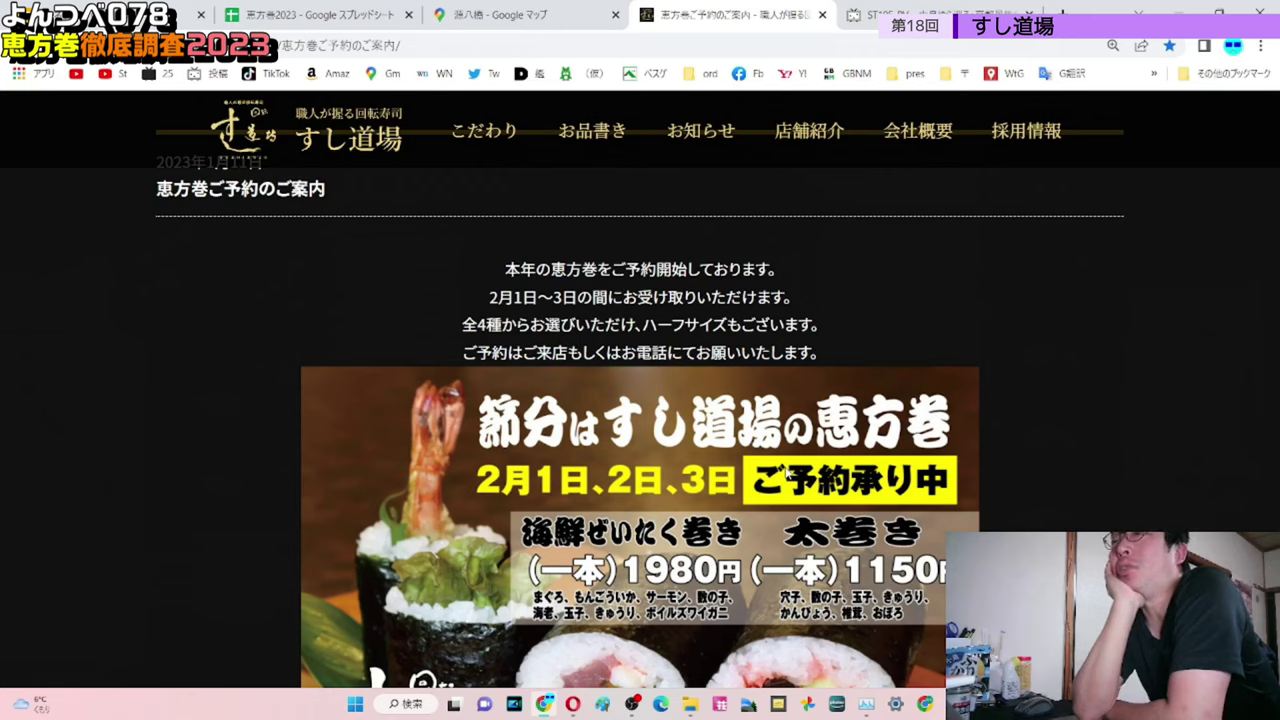
Read through the 恵方巻ご予約のご案内 page, examining the rolls, ingredients, full and half-size prices, and pickup dates
scroll(775, 480, "down", 1)
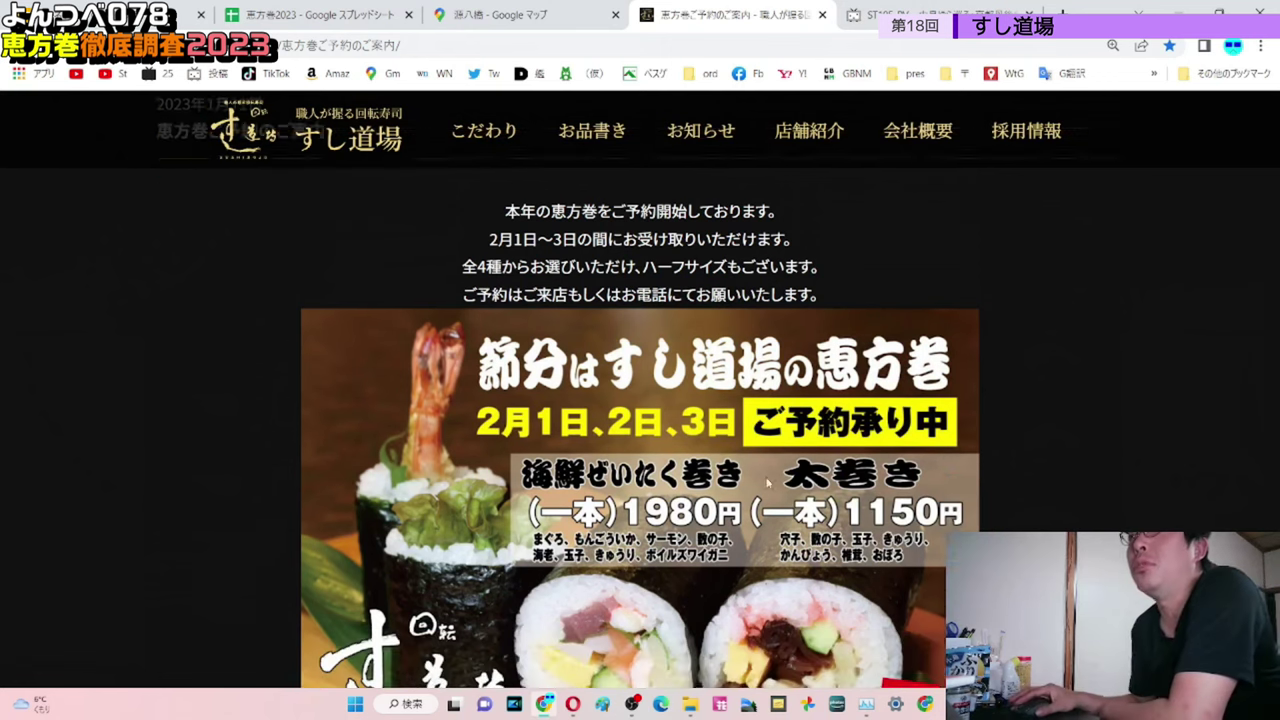
scroll(700, 470, "down", 4)
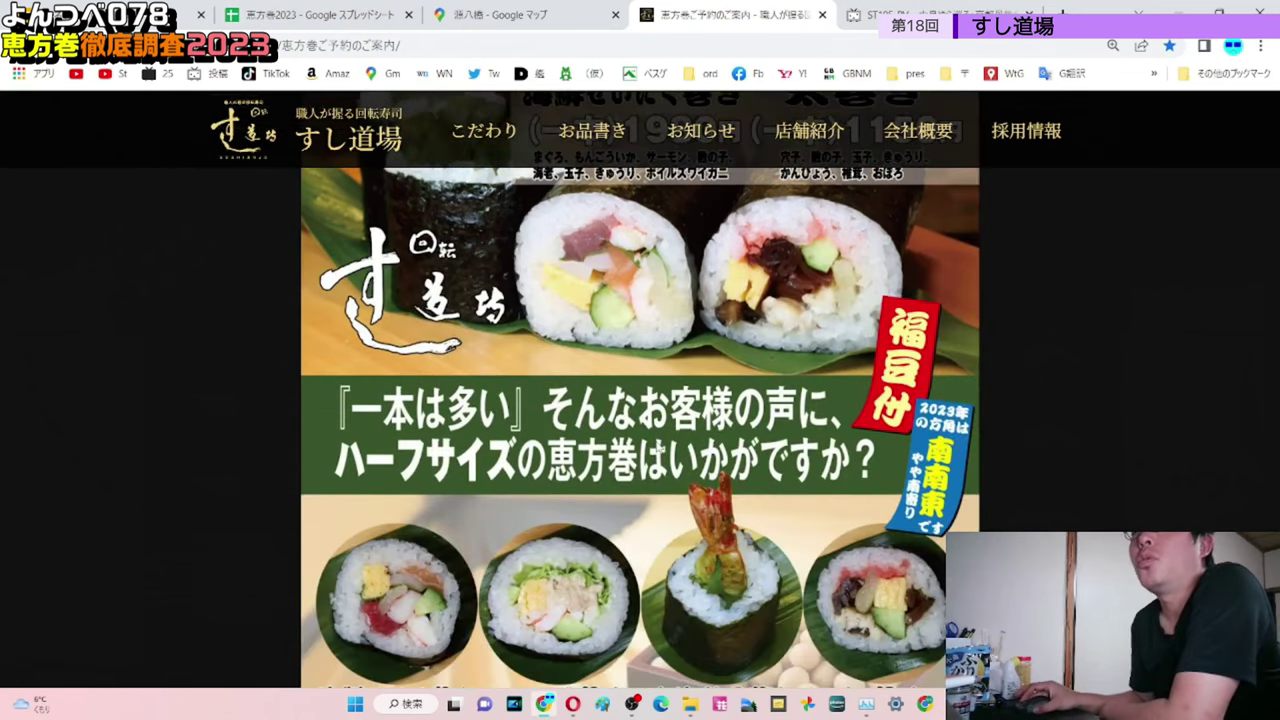
scroll(655, 447, "down", 3)
scroll(651, 450, "up", 2)
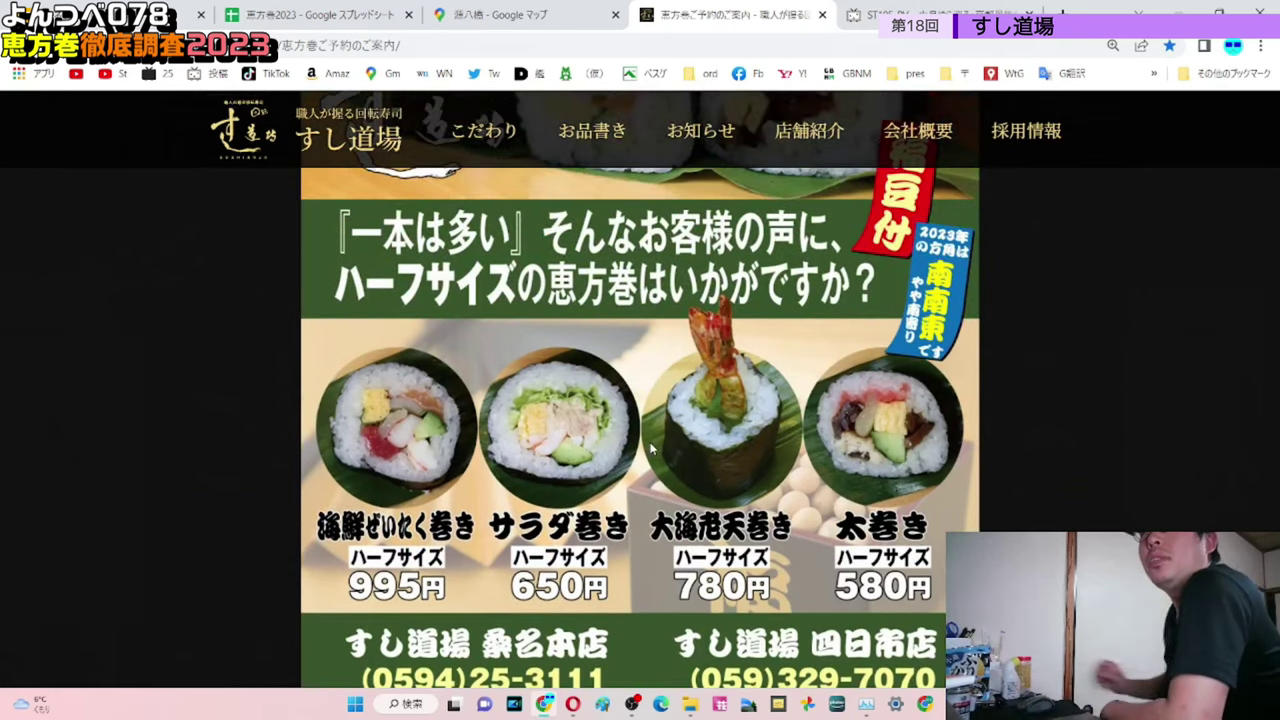
scroll(651, 449, "up", 10)
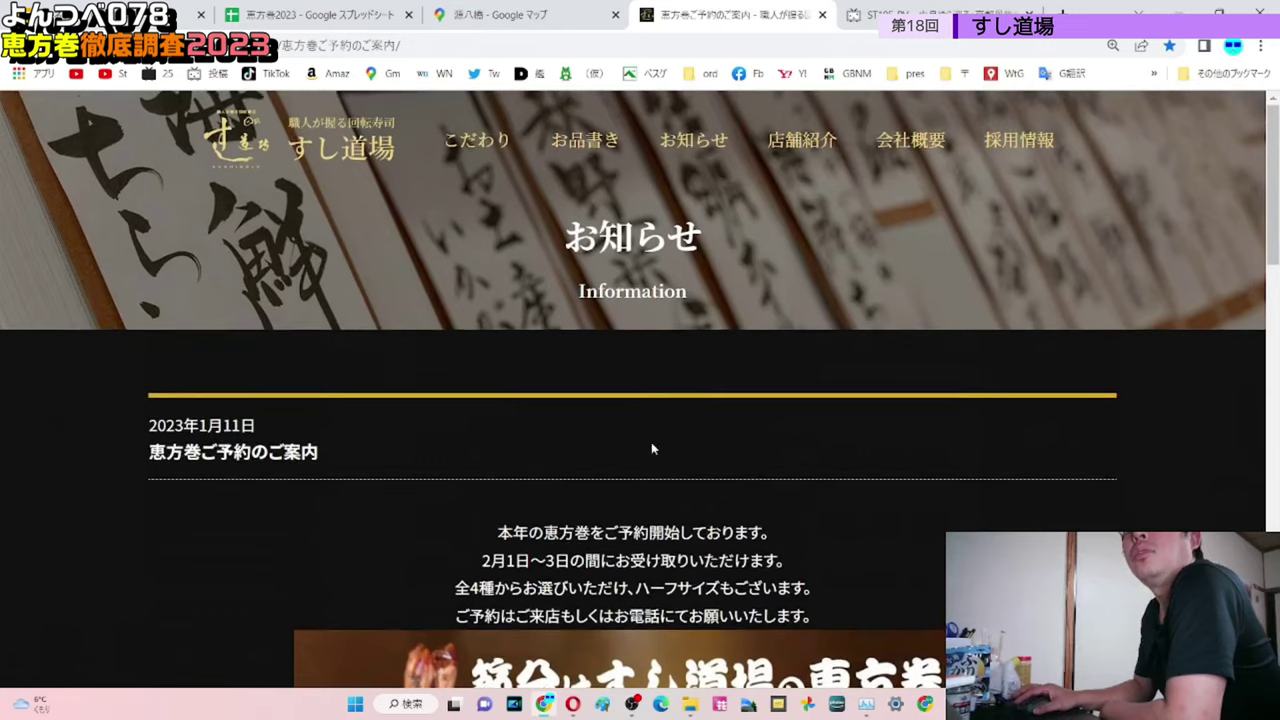
scroll(651, 449, "down", 5)
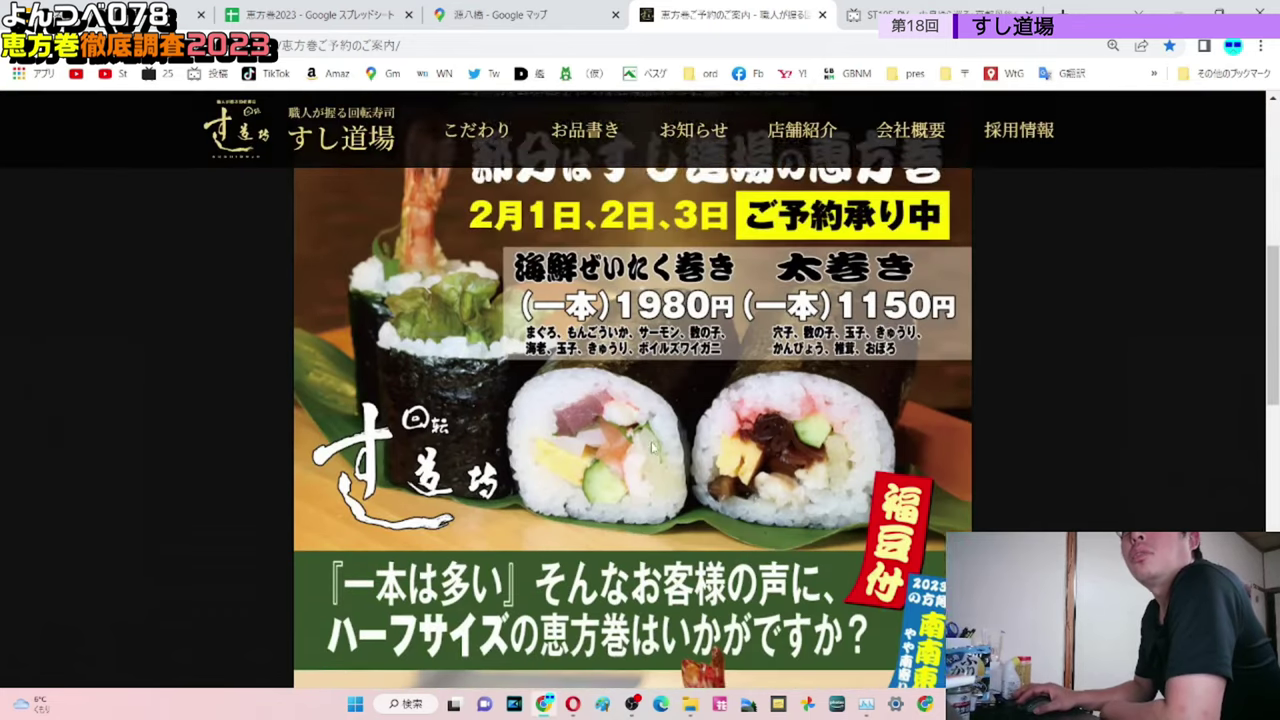
scroll(651, 449, "down", 4)
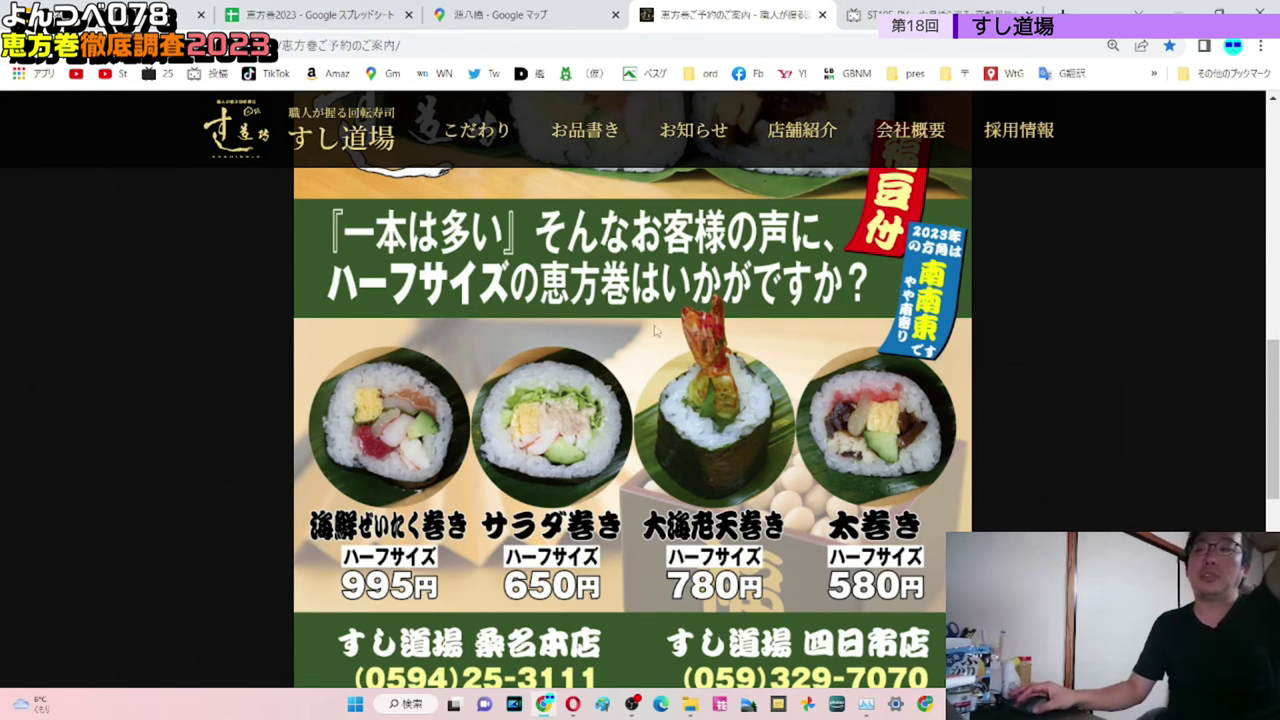
scroll(628, 360, "down", 3)
scroll(628, 360, "up", 10)
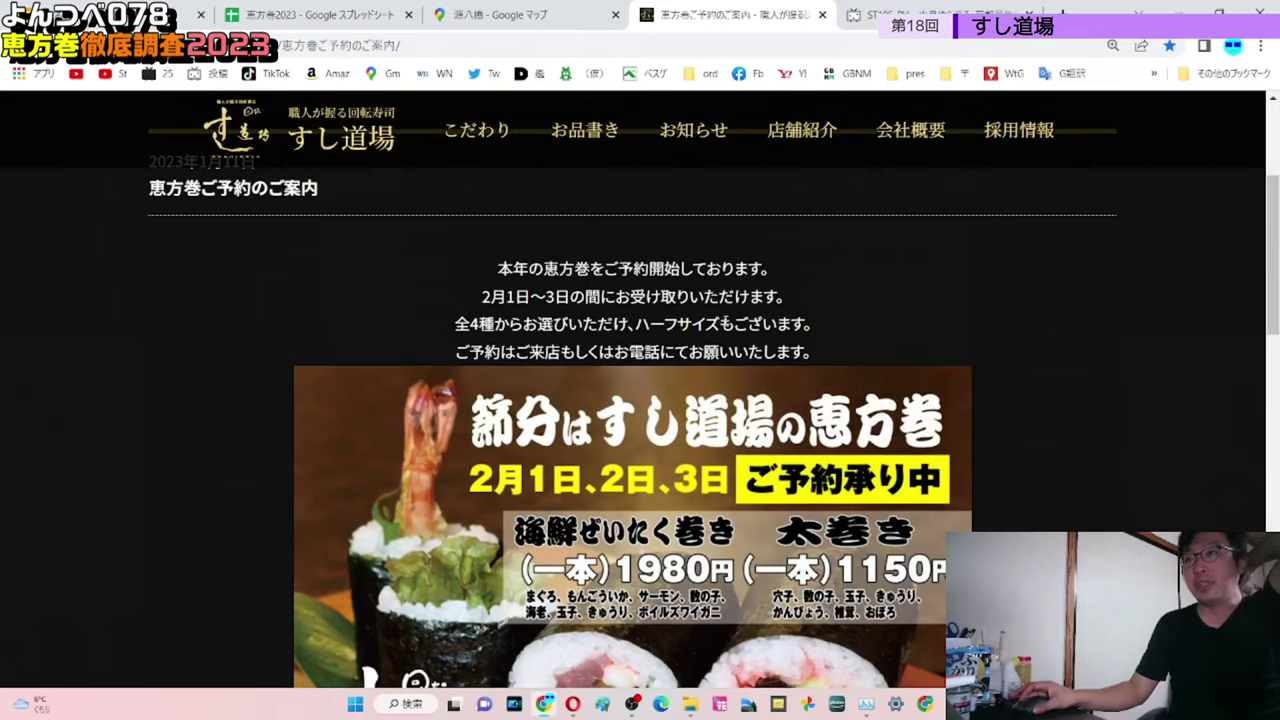
scroll(726, 322, "up", 2)
scroll(726, 326, "up", 1)
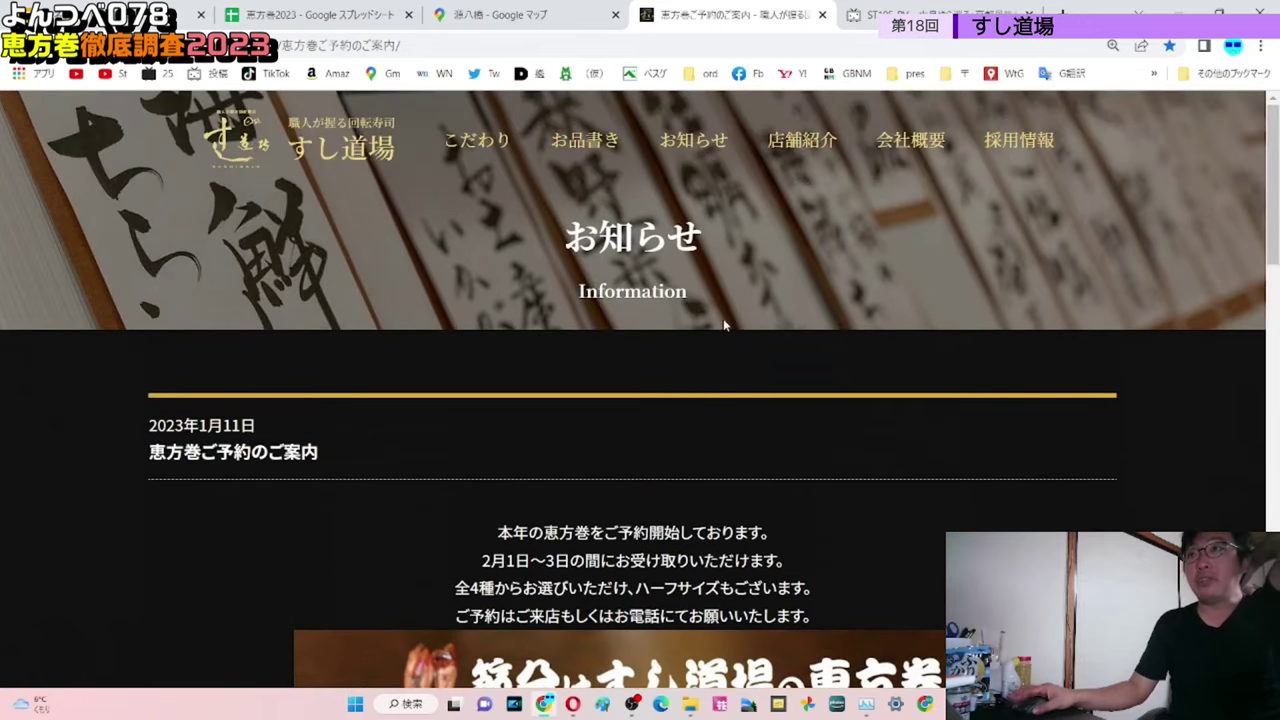
Open the store introduction page and examine the 桑名本店 weekday closing and last-order times
left_click(802, 142)
scroll(463, 477, "down", 4)
scroll(463, 477, "down", 1)
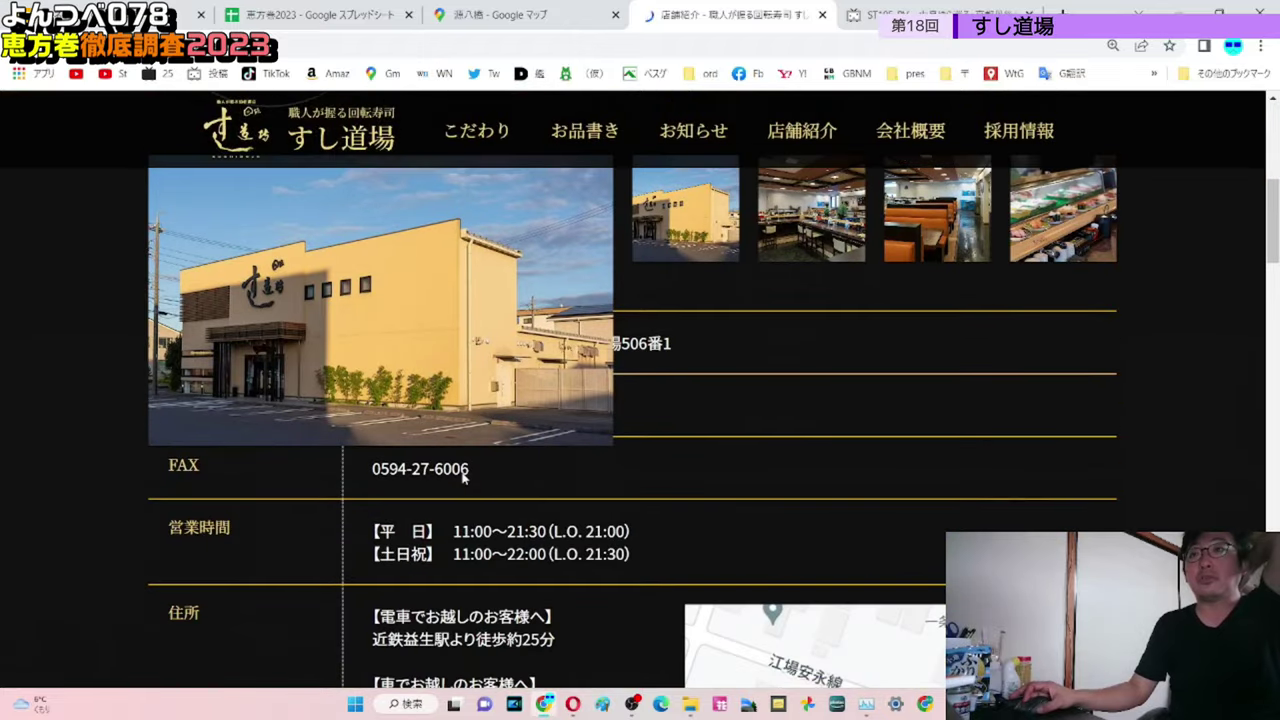
scroll(533, 550, "down", 3)
scroll(533, 550, "down", 1)
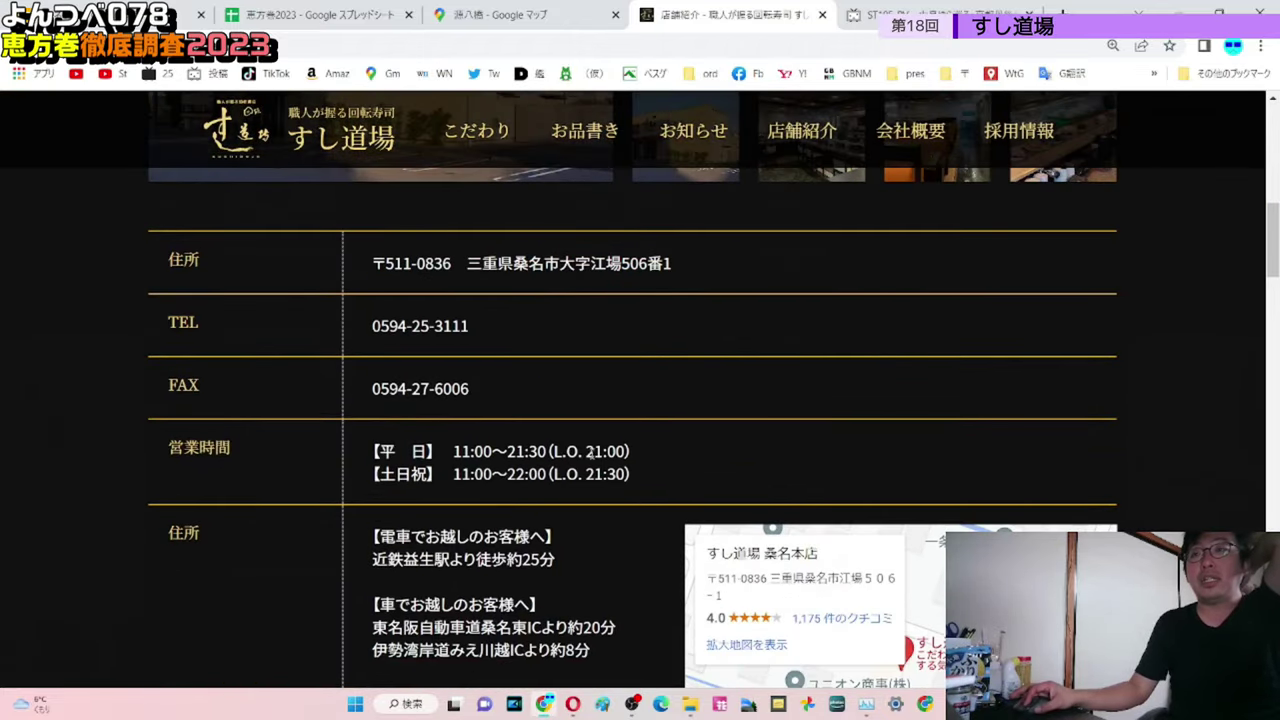
left_click_drag(583, 451, 634, 451)
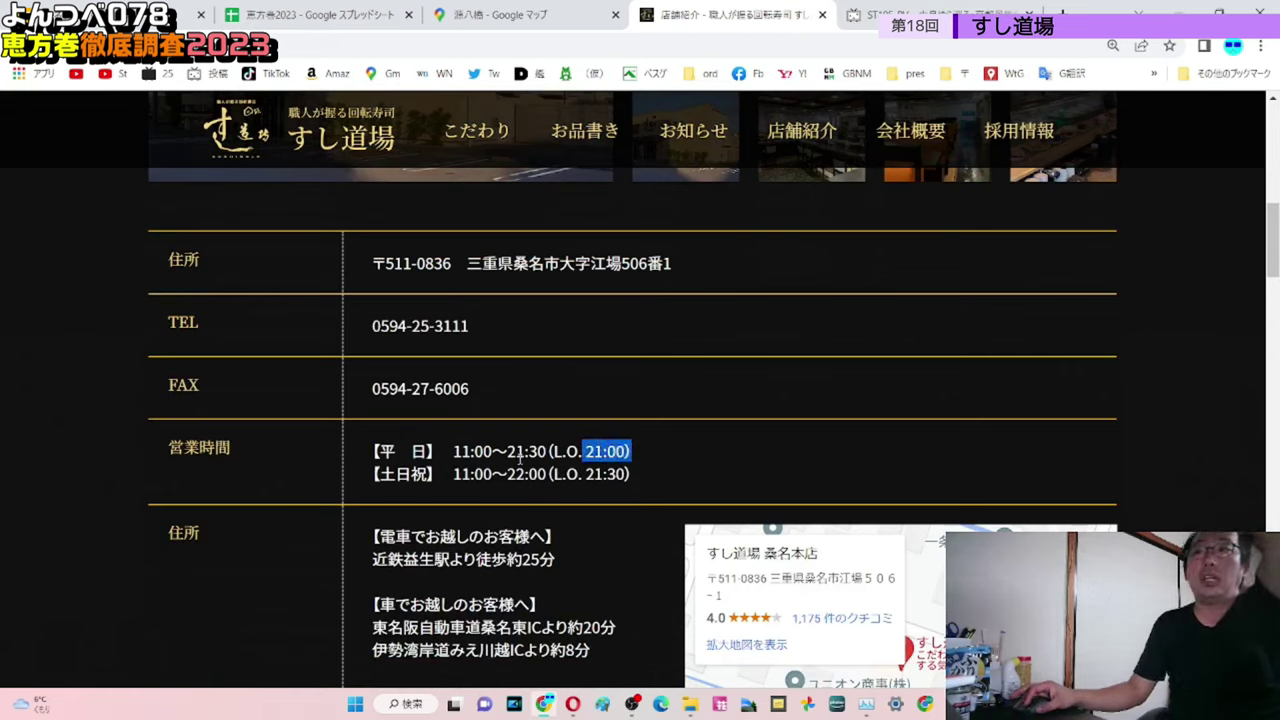
left_click_drag(507, 451, 554, 451)
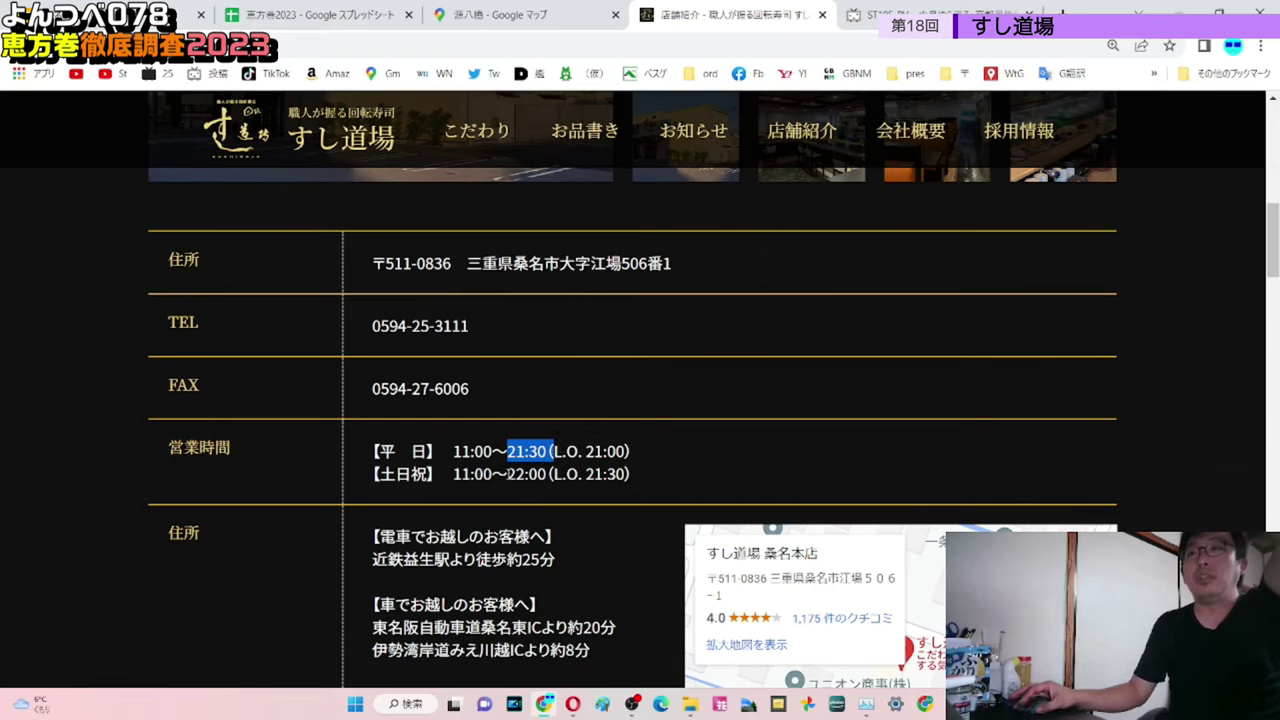
Find the 四日市店 section and examine its weekday closing and last-order times
scroll(510, 451, "down", 1)
scroll(509, 468, "down", 2)
scroll(509, 470, "down", 5)
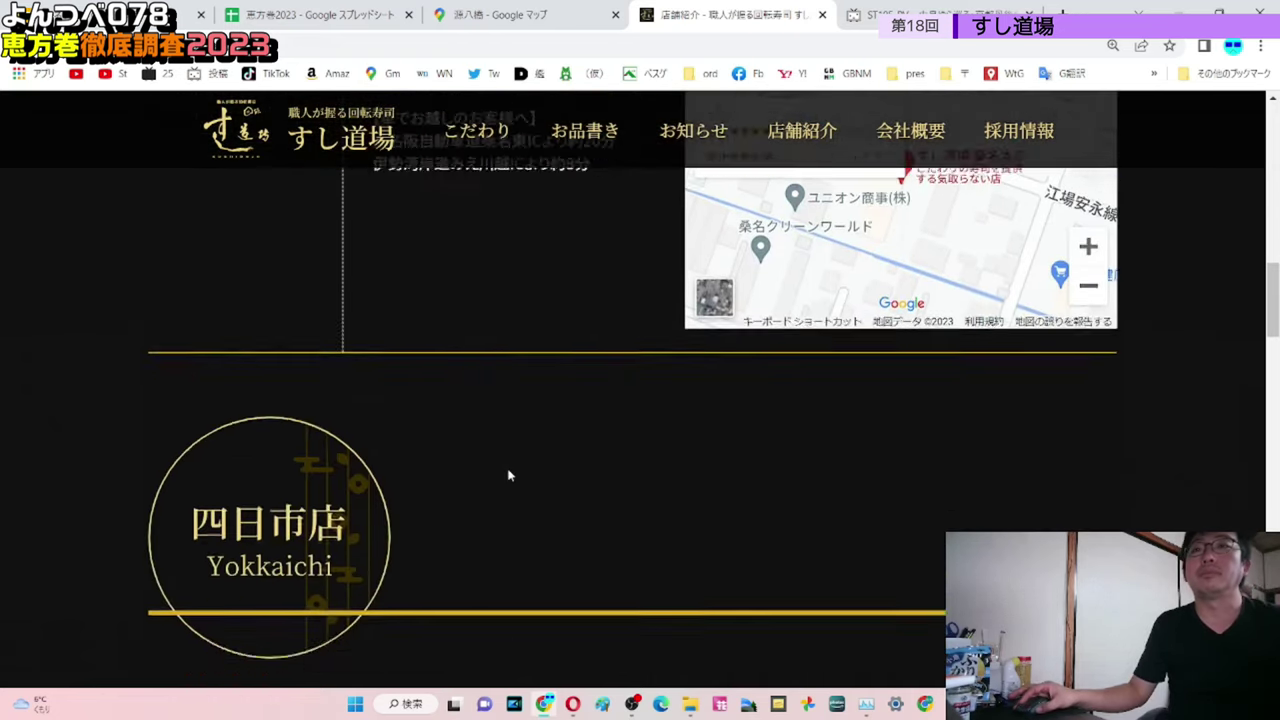
scroll(509, 475, "down", 5)
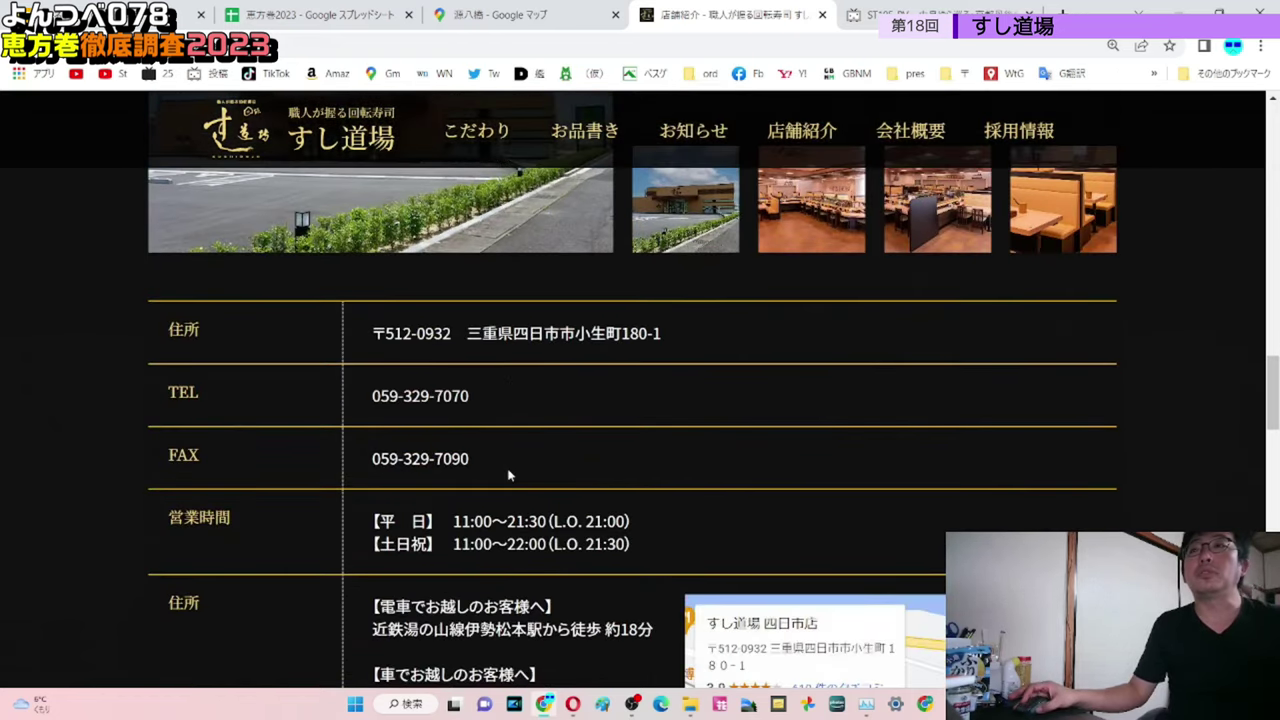
left_click_drag(507, 520, 620, 520)
scroll(620, 520, "down", 3)
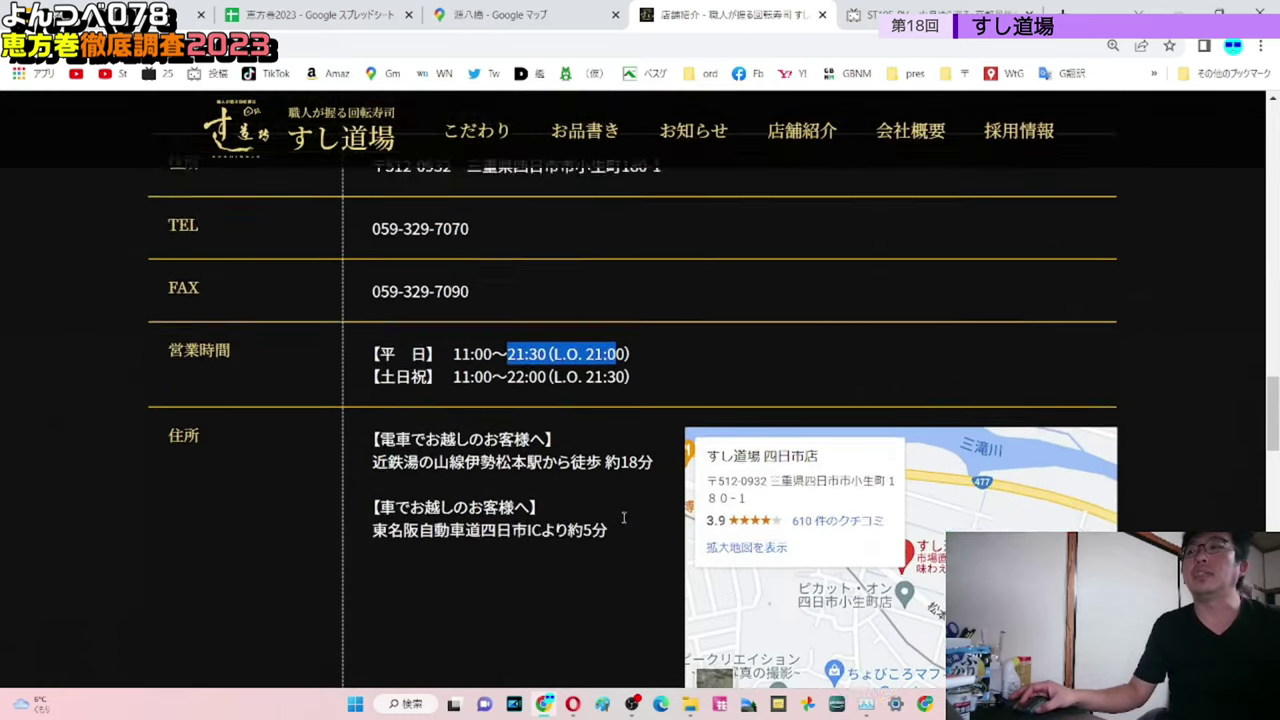
Zoom out the 四日市店 map and inspect the area around the store and its second parking lot
scroll(928, 518, "down", 1)
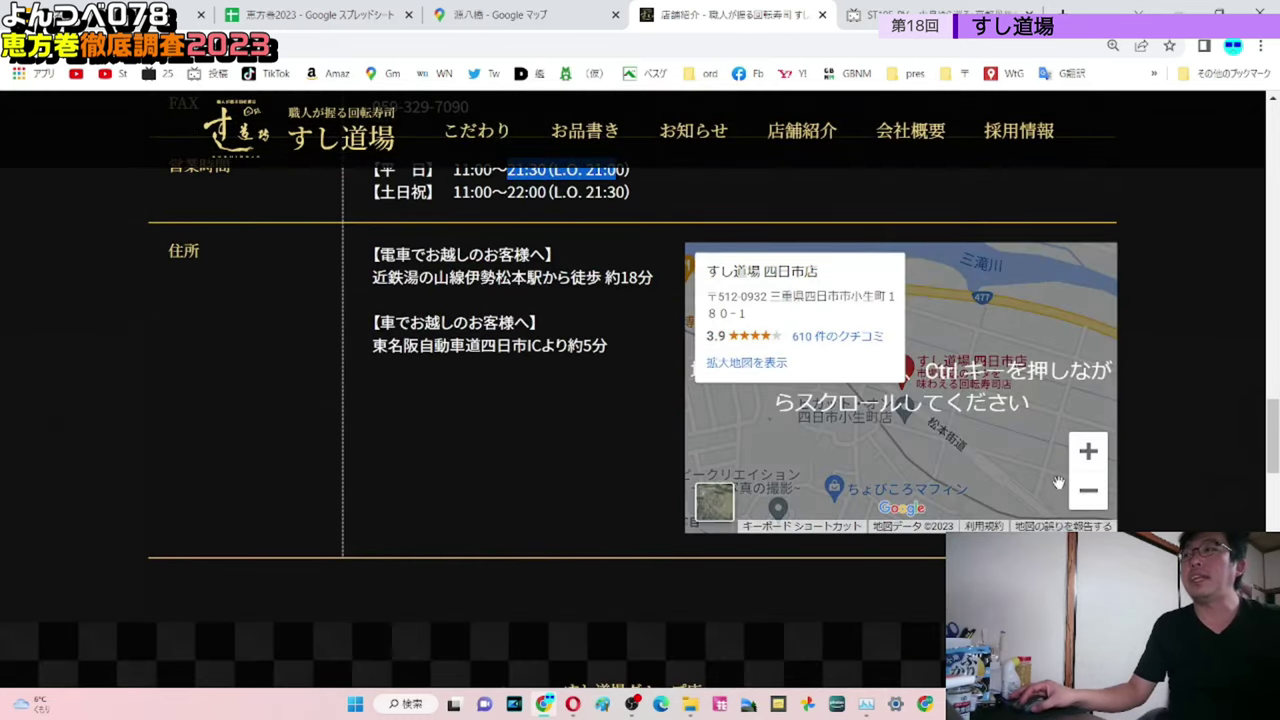
left_click(1089, 492)
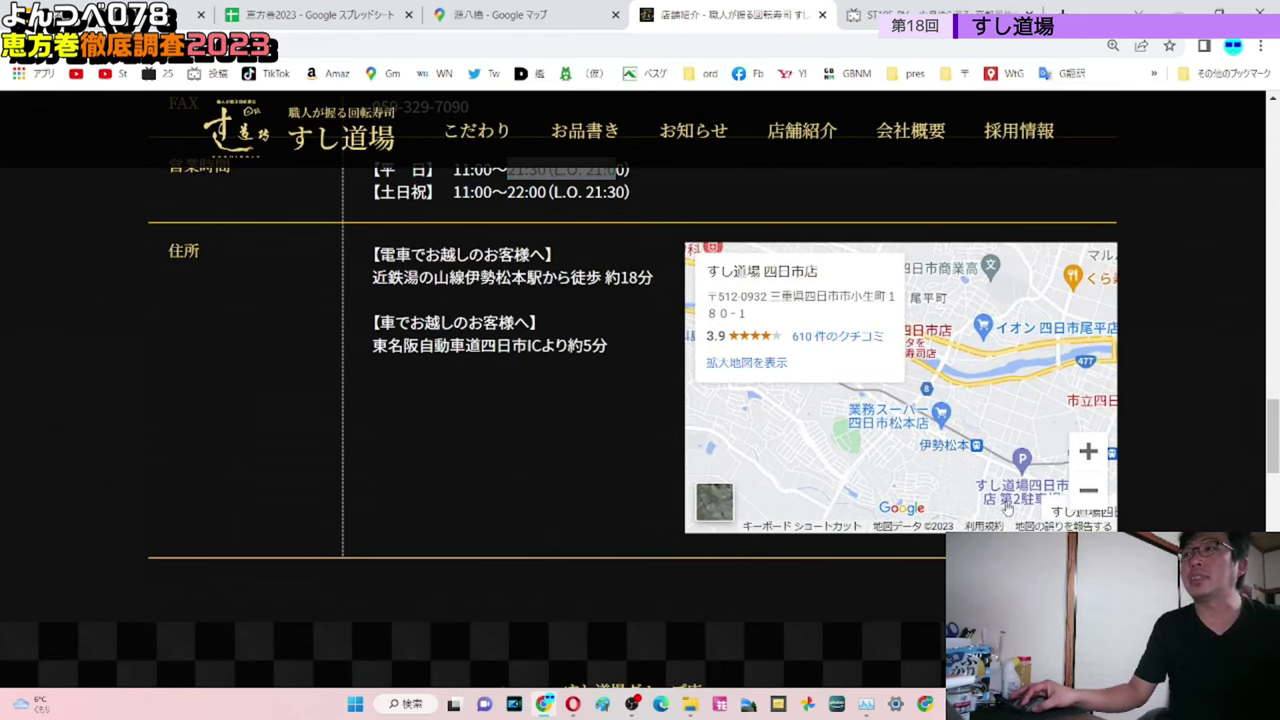
left_click_drag(1004, 500, 961, 484)
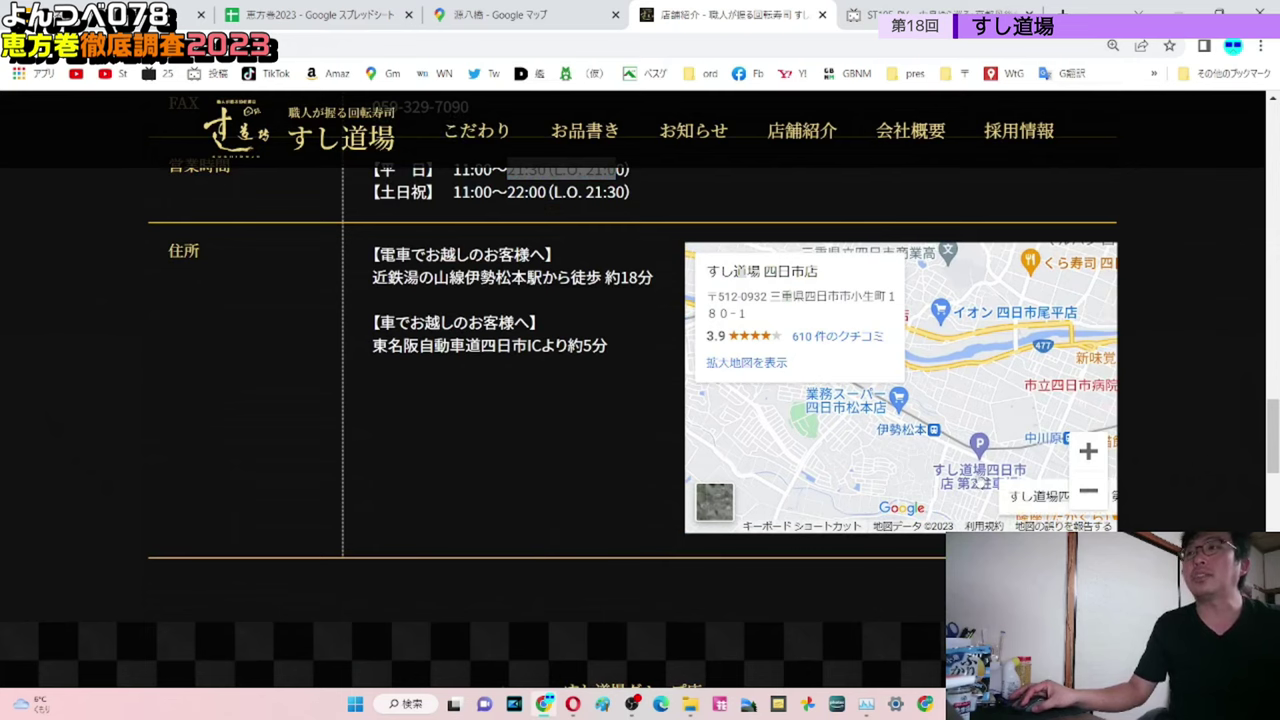
left_click_drag(915, 466, 1049, 563)
left_click_drag(912, 441, 917, 445)
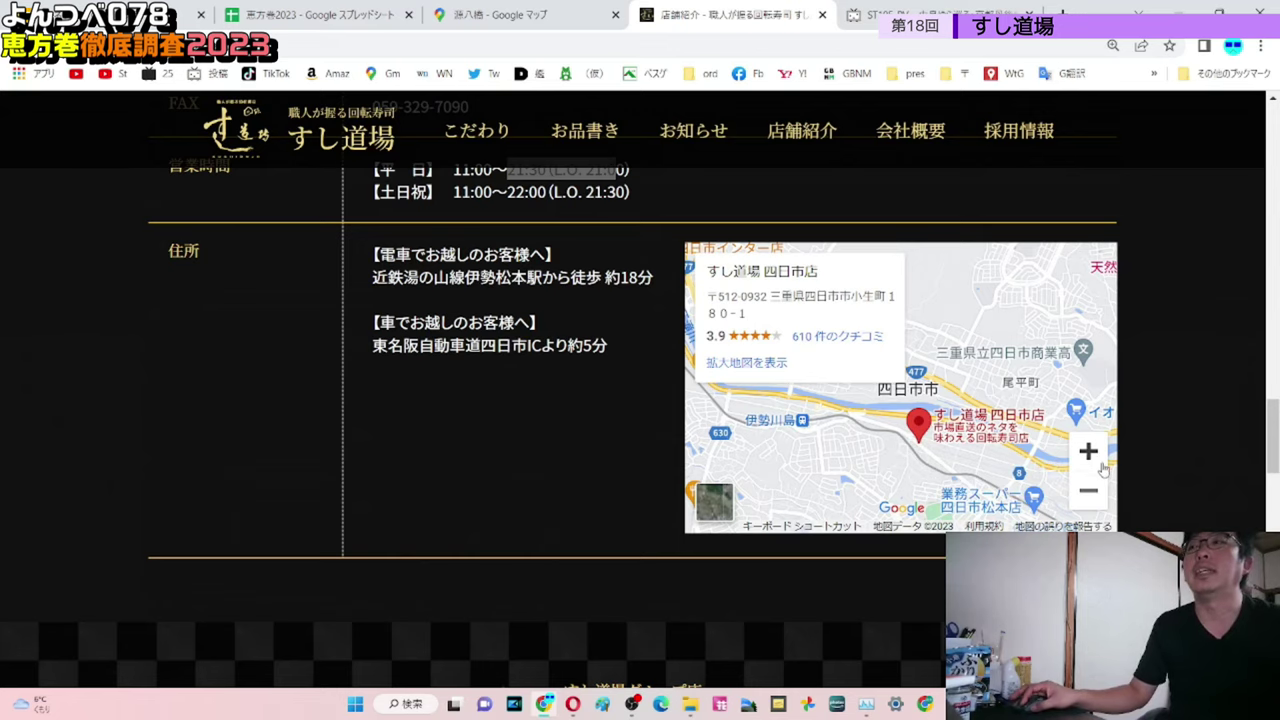
left_click(541, 408)
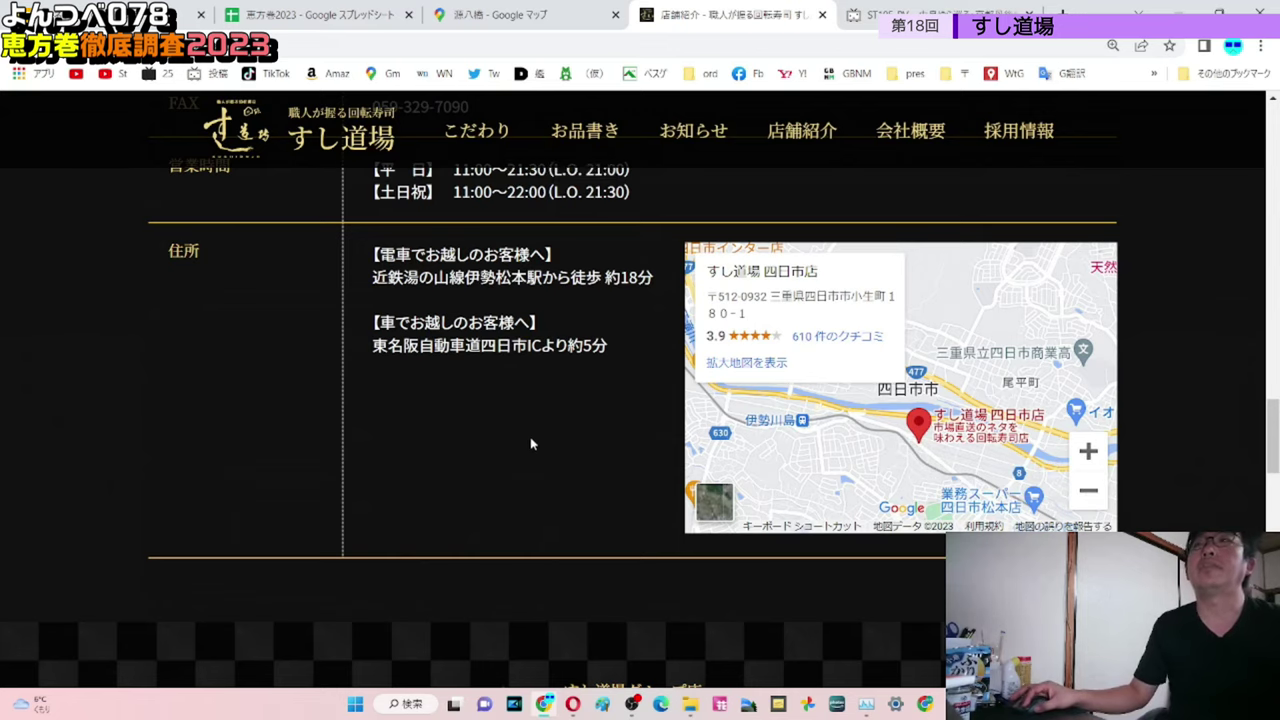
Examine the すし道場 はなれ section, including its photos, address, lunch and dinner hours, station access, and official SNS account
scroll(536, 447, "down", 2)
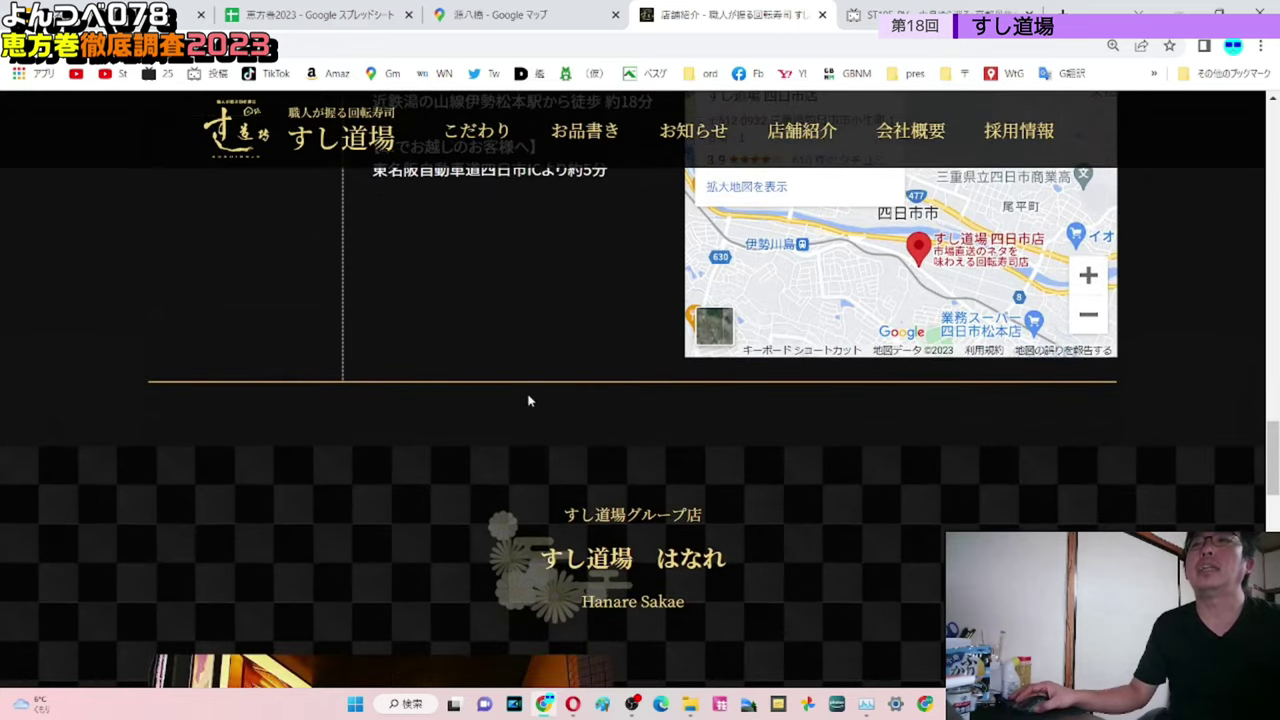
scroll(495, 345, "down", 4)
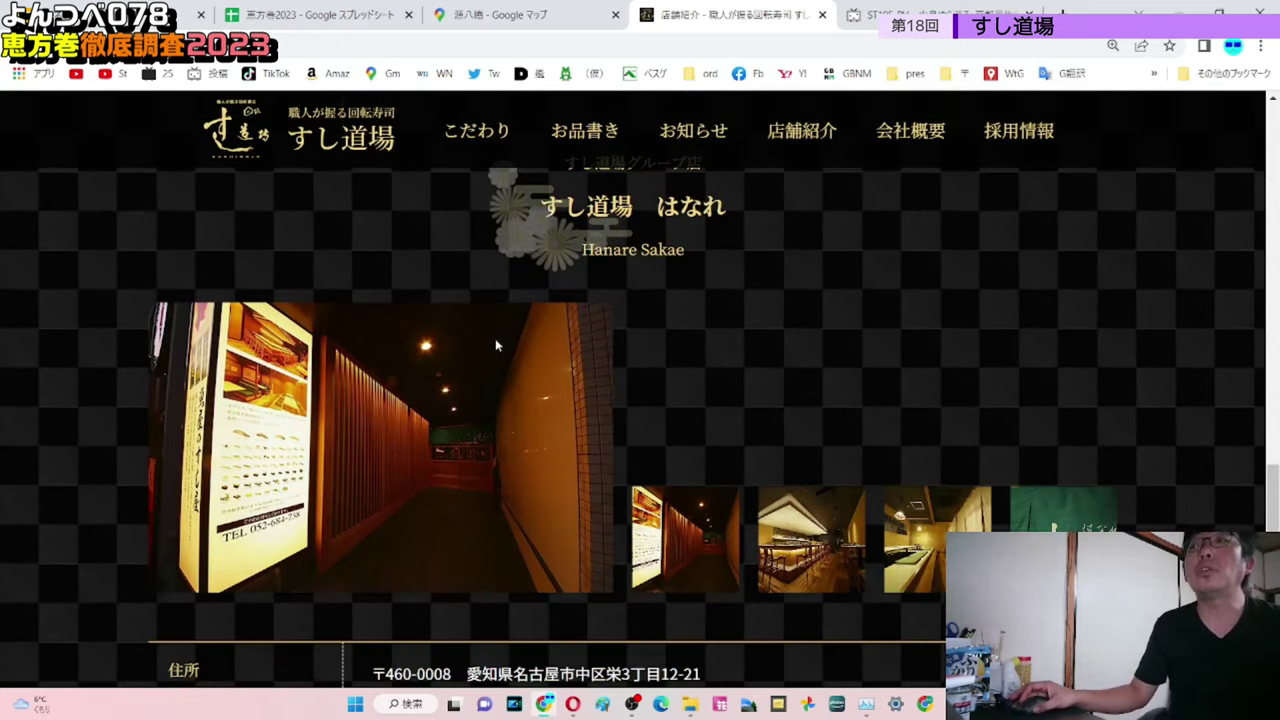
scroll(495, 345, "down", 1)
scroll(495, 345, "down", 1)
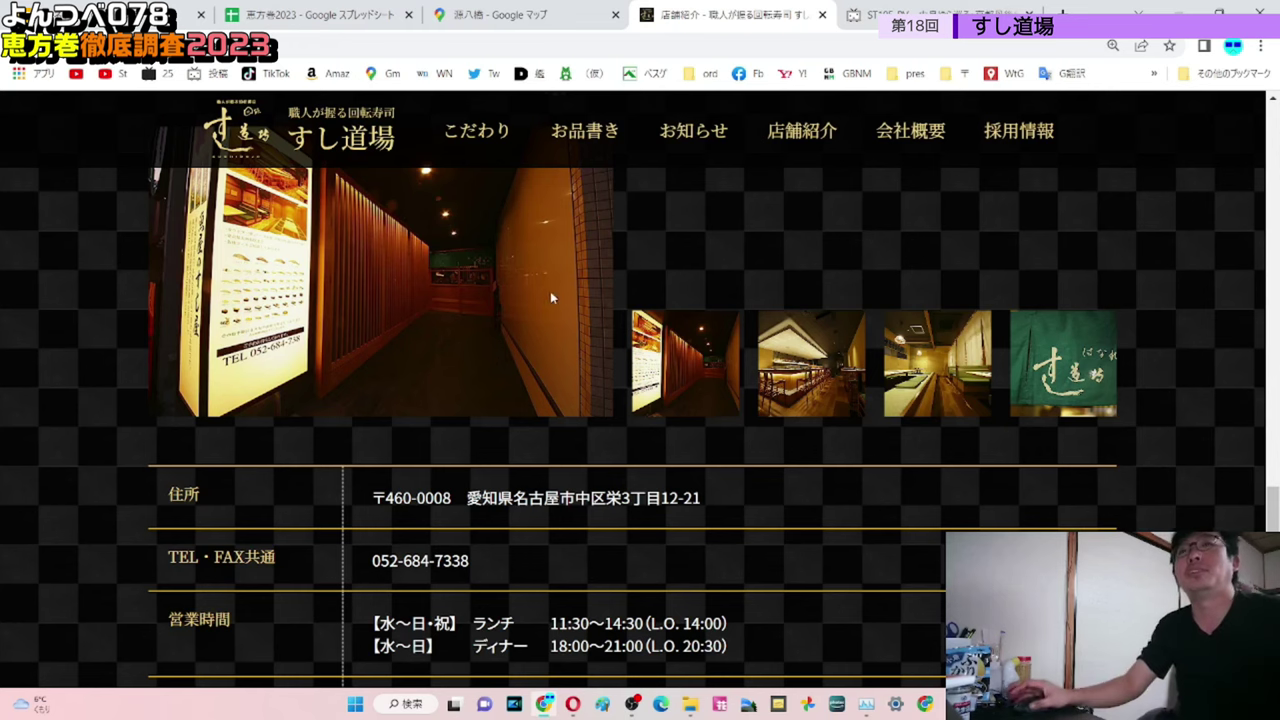
scroll(548, 340, "up", 2)
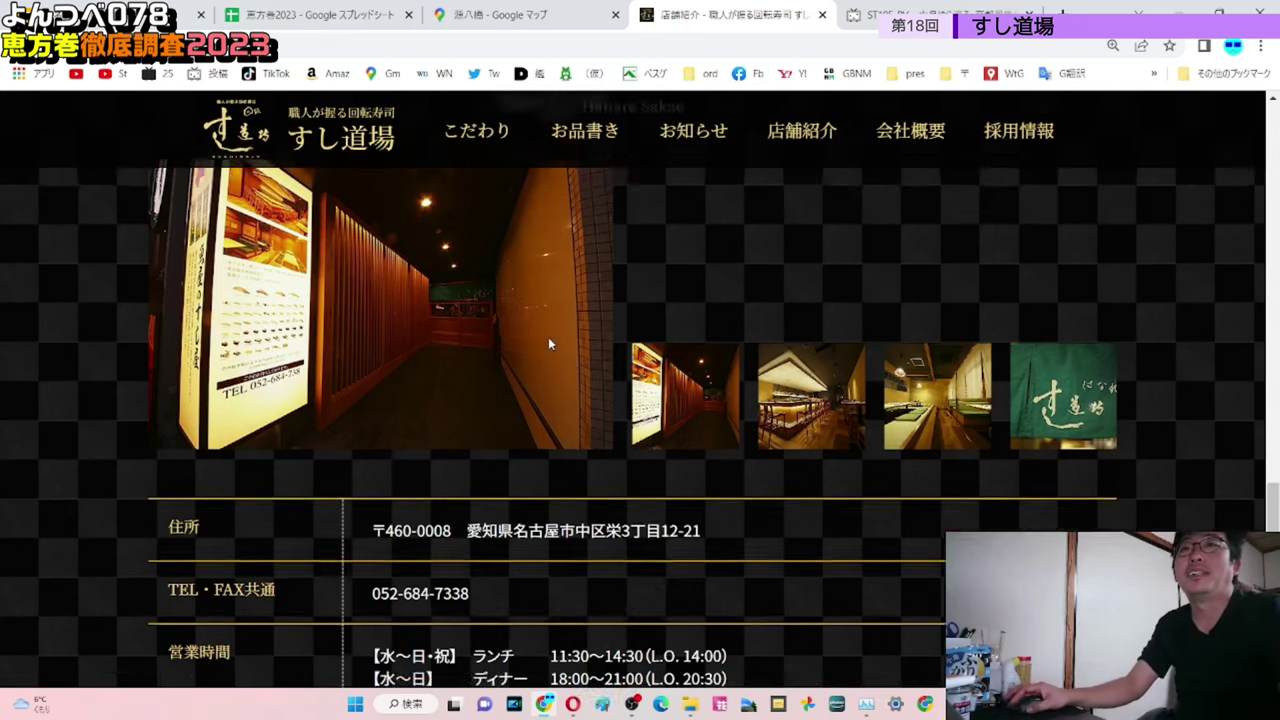
scroll(548, 340, "down", 5)
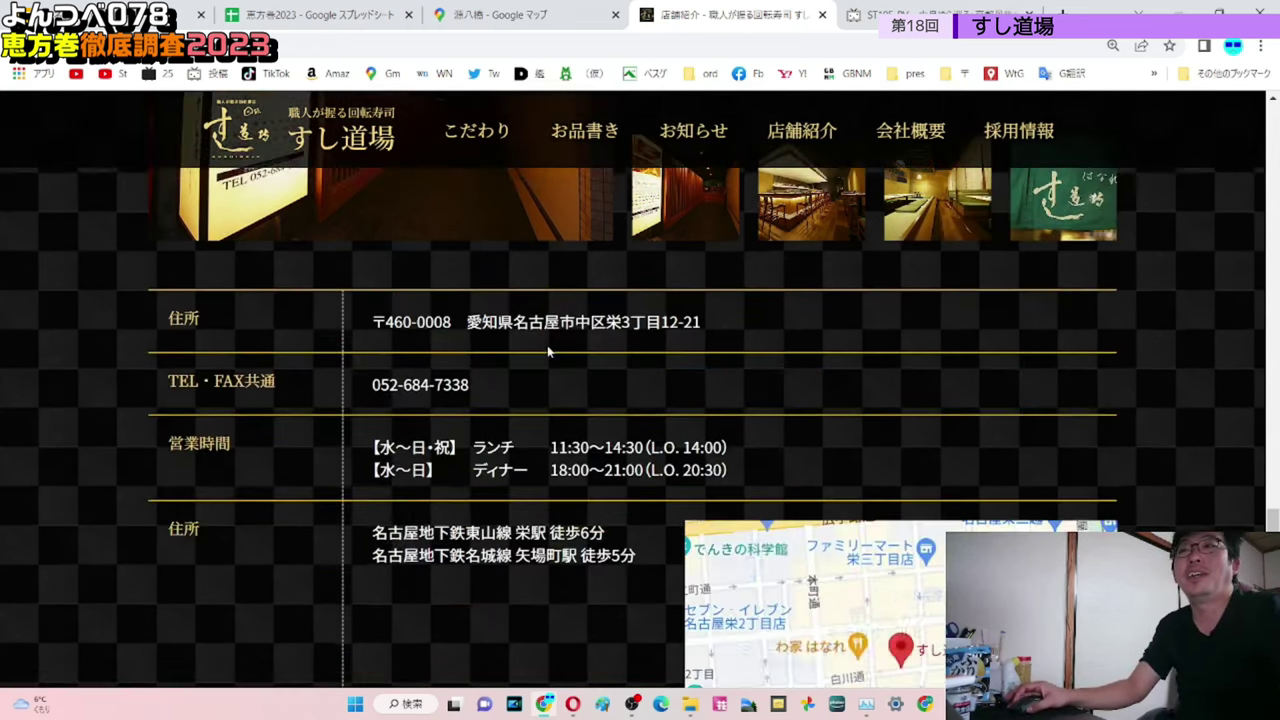
scroll(548, 353, "down", 1)
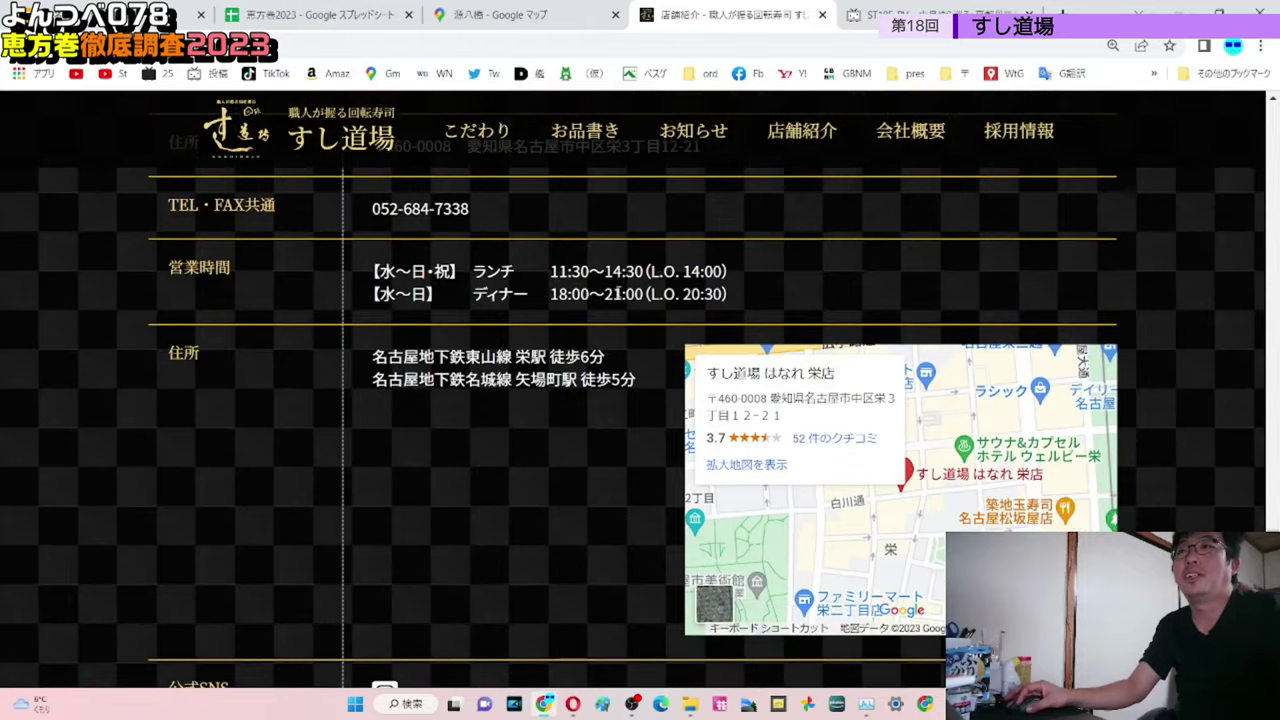
left_click_drag(604, 294, 749, 294)
left_click(769, 294)
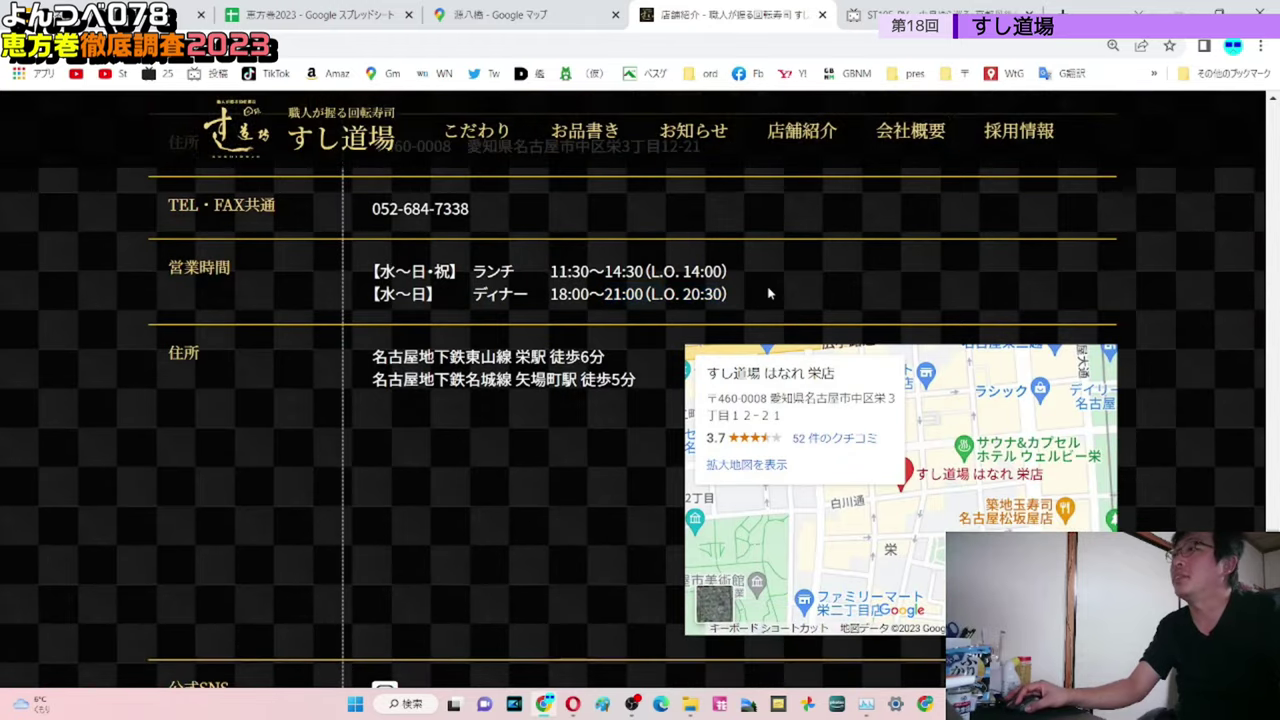
scroll(545, 392, "down", 4)
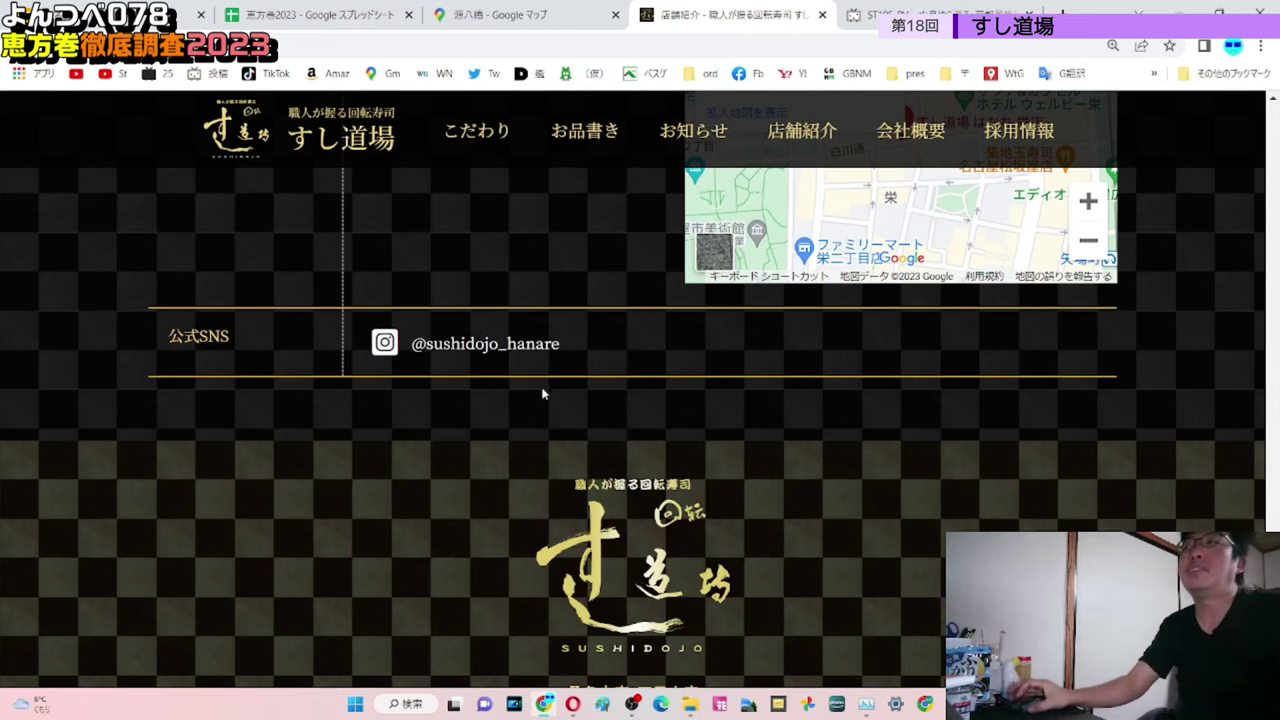
scroll(543, 394, "up", 5)
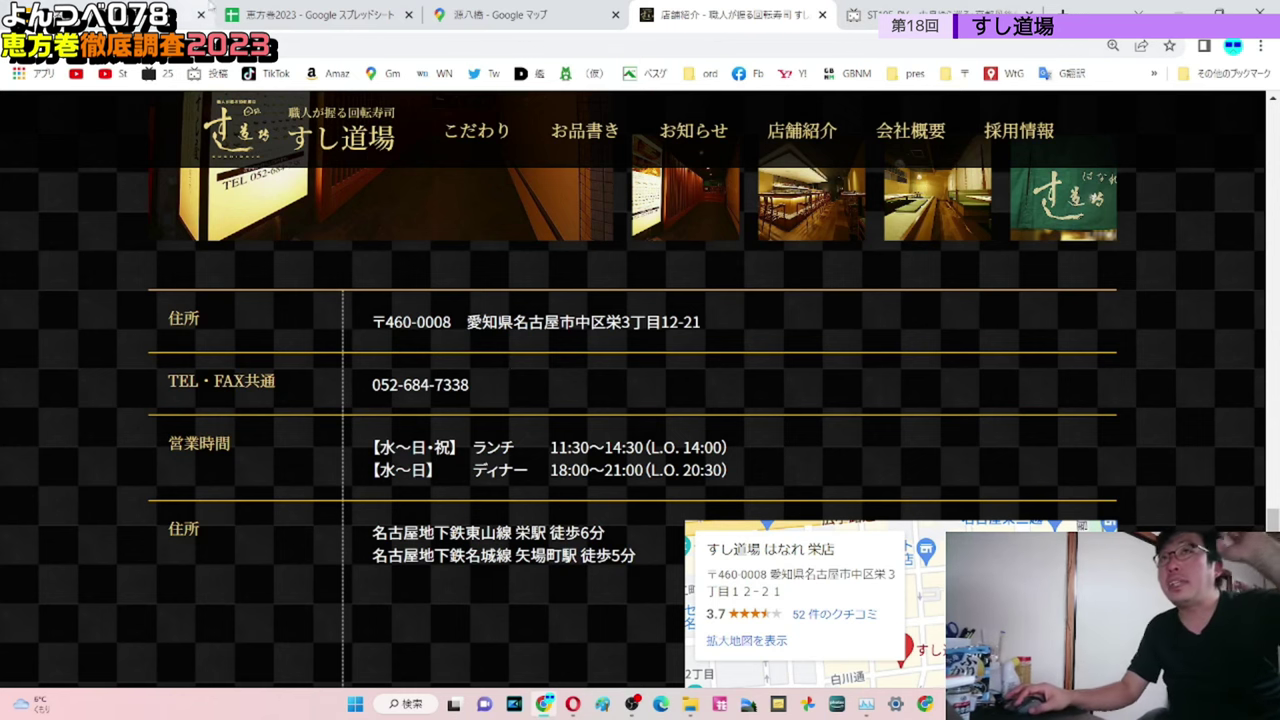
Switch to the 恵方巻2023 spreadsheet and review the すし道場 sheet's products, prices and ingredients, including rows 6 and 7
left_click(308, 8)
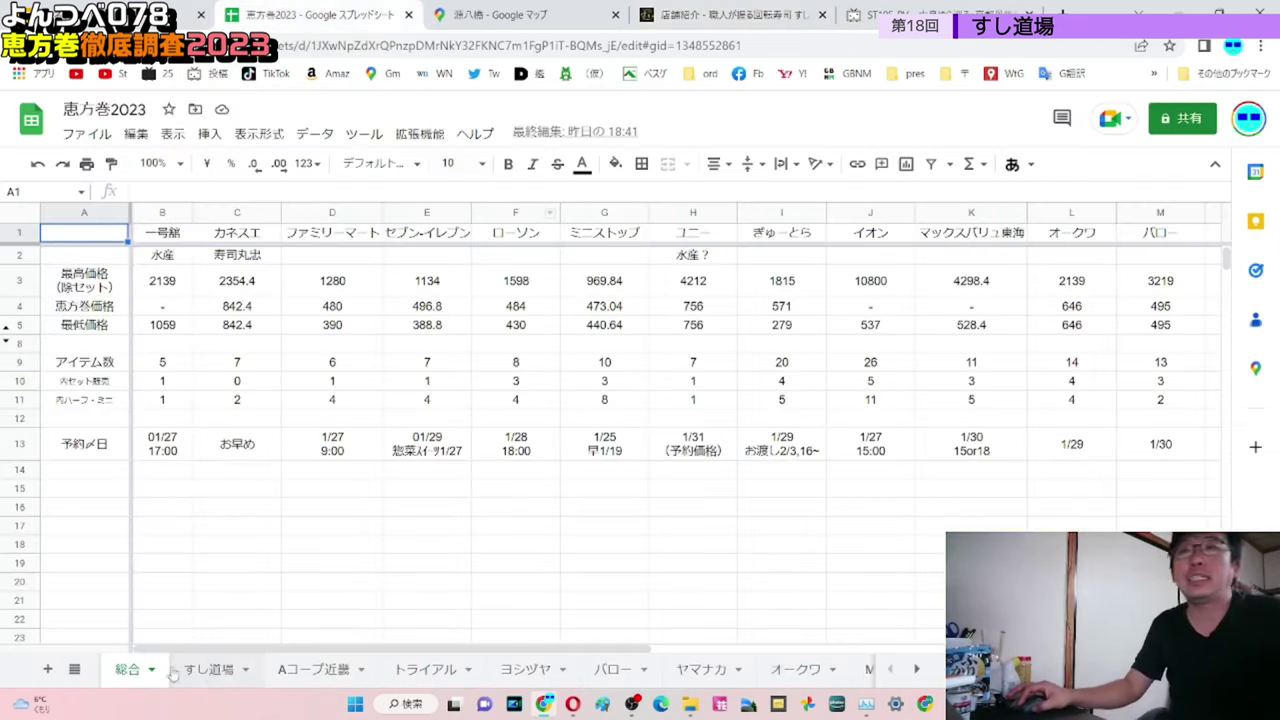
left_click(228, 670)
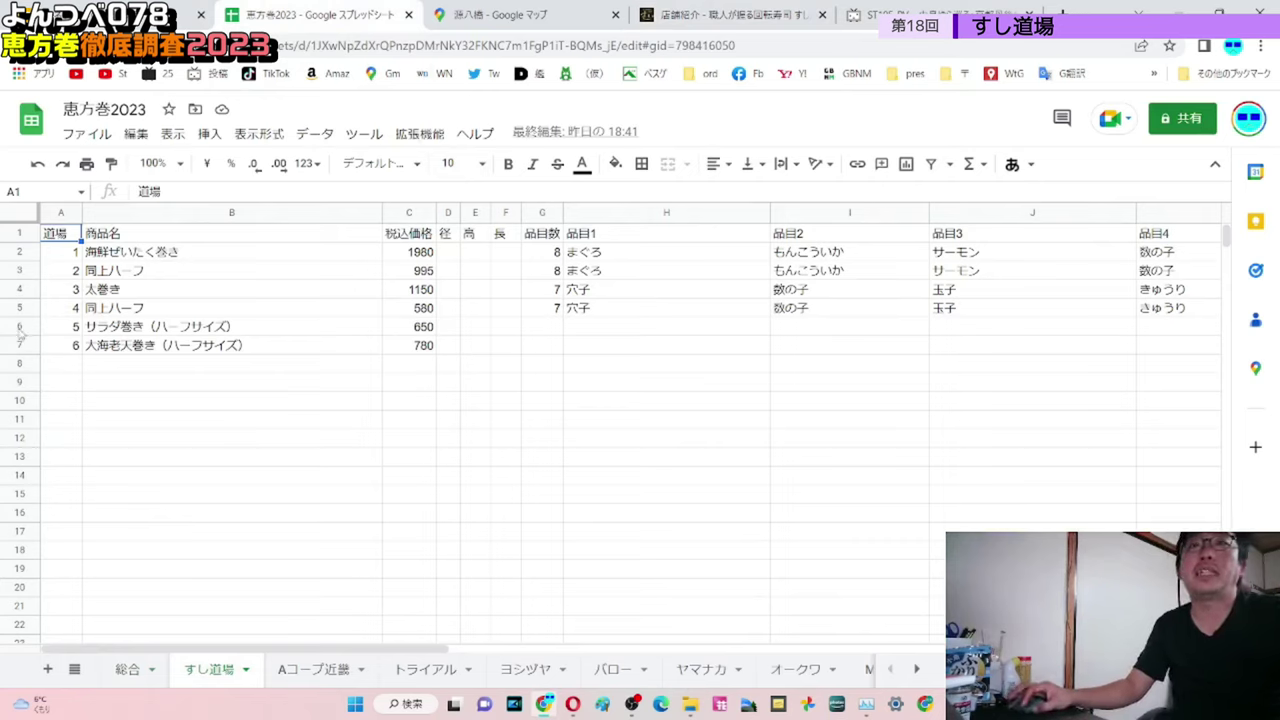
left_click_drag(20, 328, 20, 345)
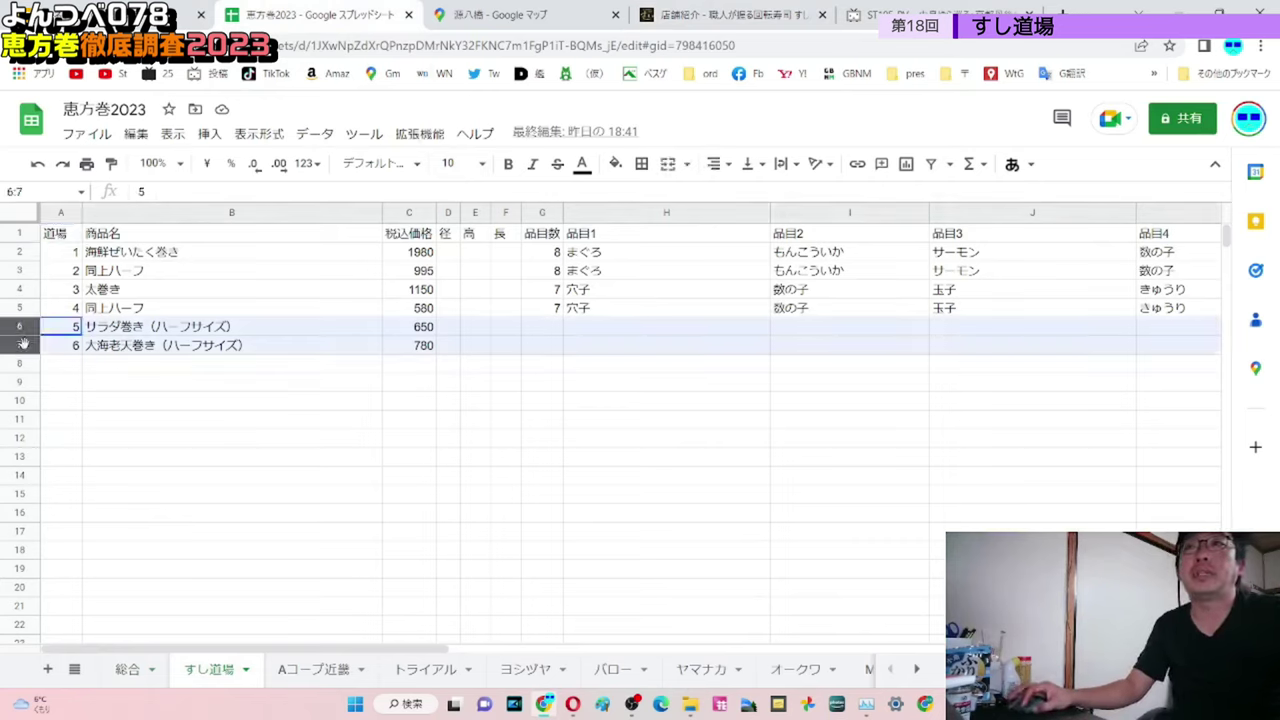
left_click(864, 335)
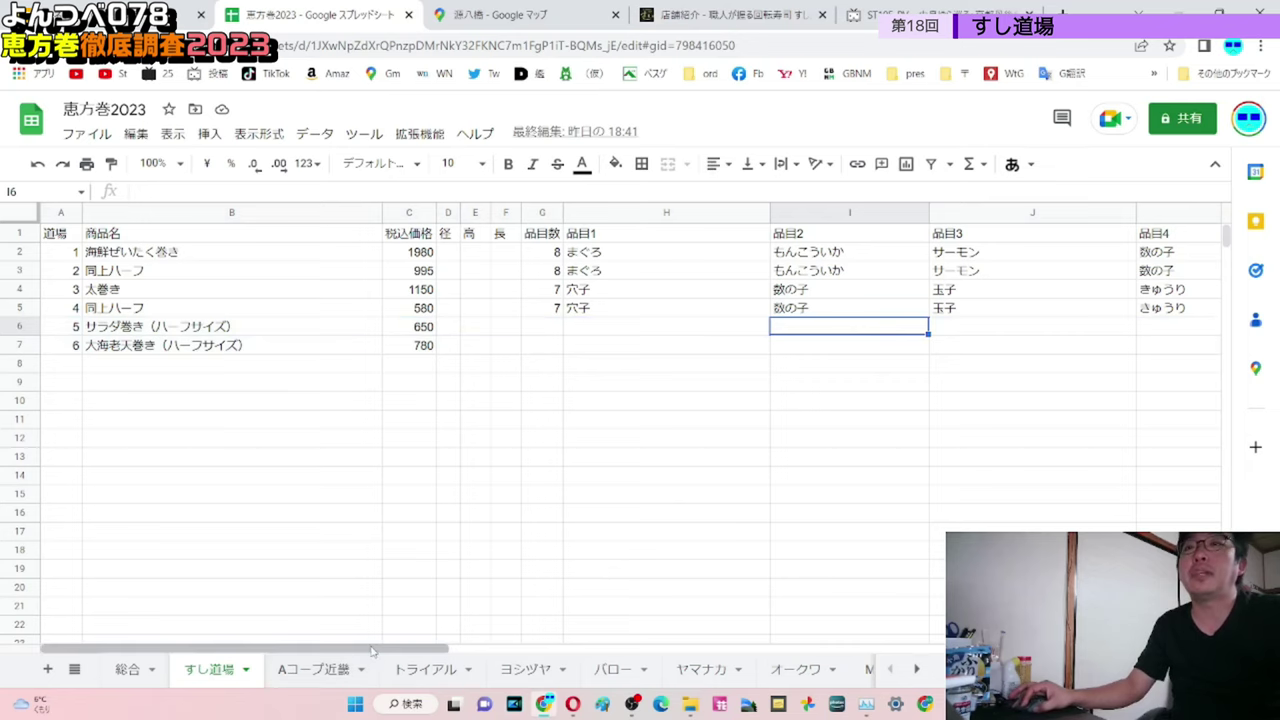
left_click_drag(371, 651, 193, 618)
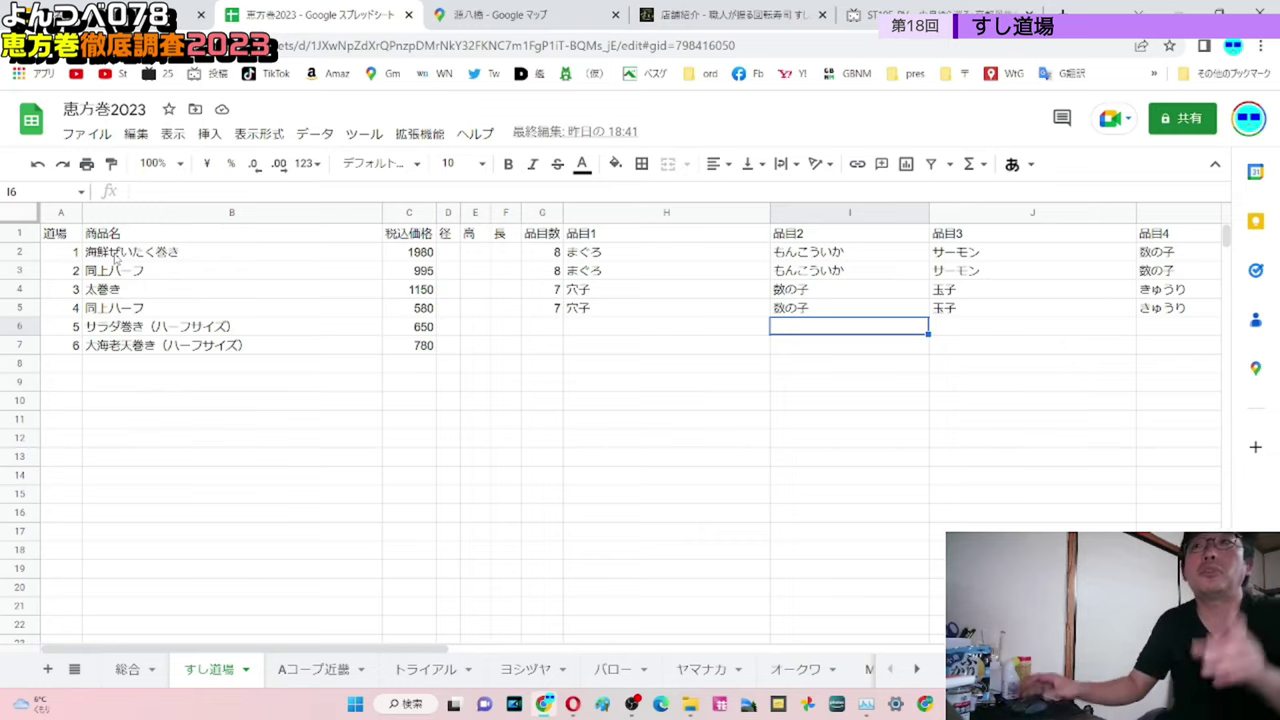
Open the 総合 sheet and review the すし道場 column's highest, ehomaki and lowest prices and its item counts
left_click(125, 667)
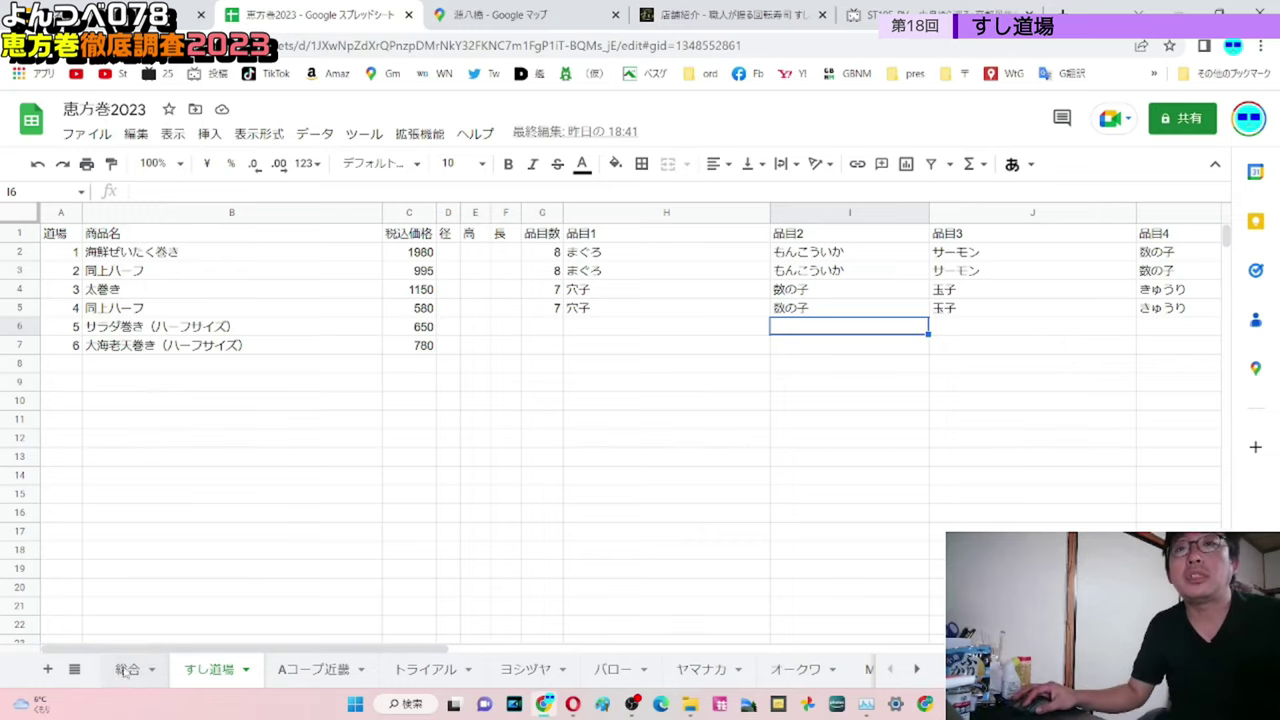
left_click_drag(505, 648, 830, 648)
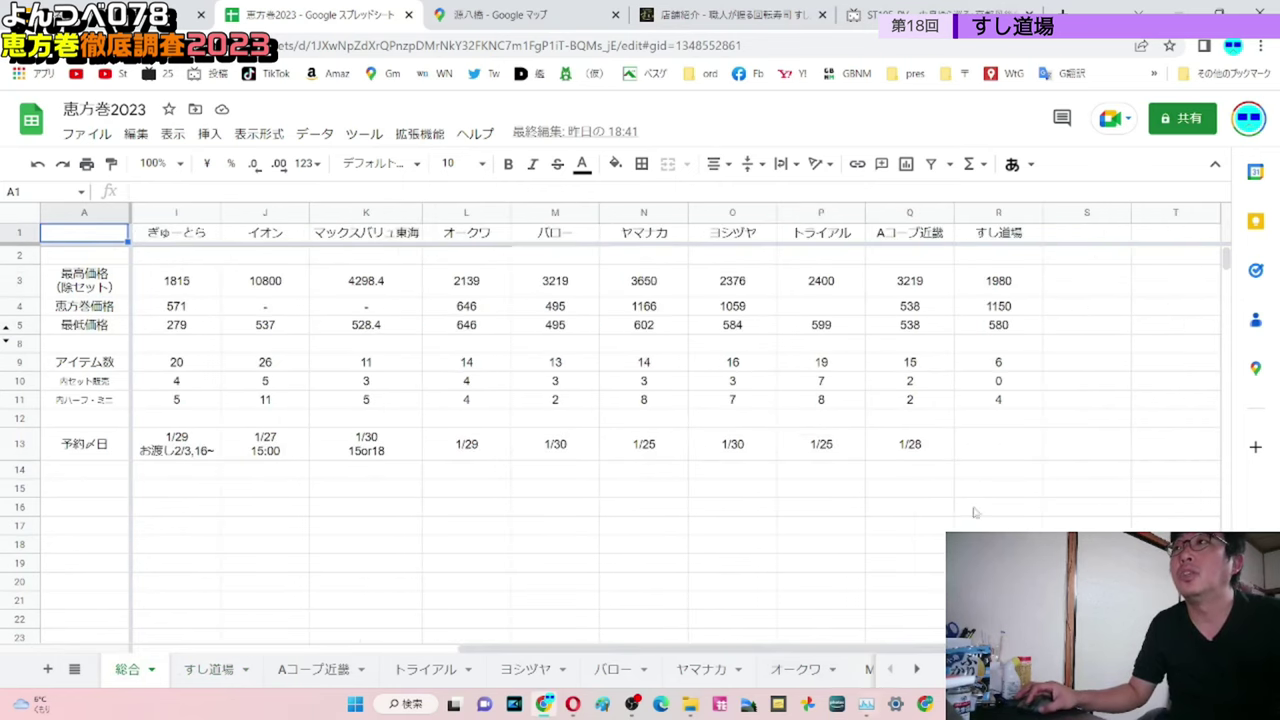
left_click_drag(997, 288, 1007, 318)
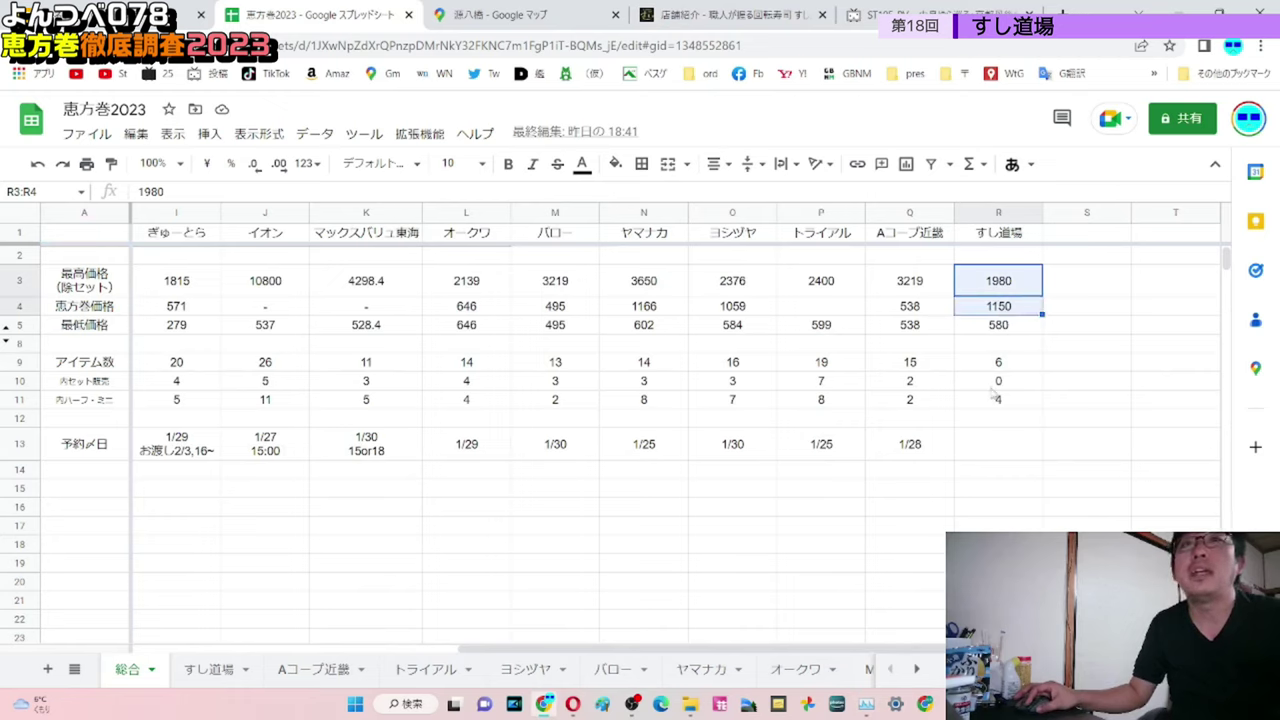
left_click(1010, 335)
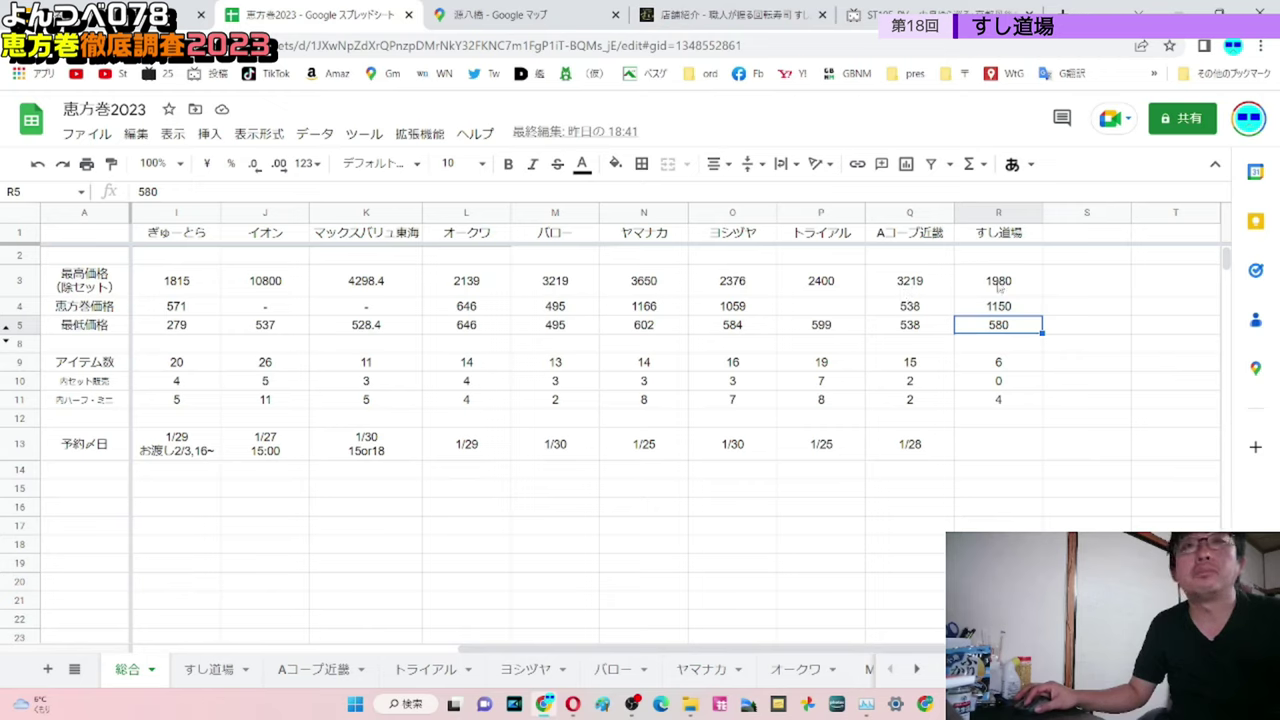
left_click_drag(994, 272, 1007, 522)
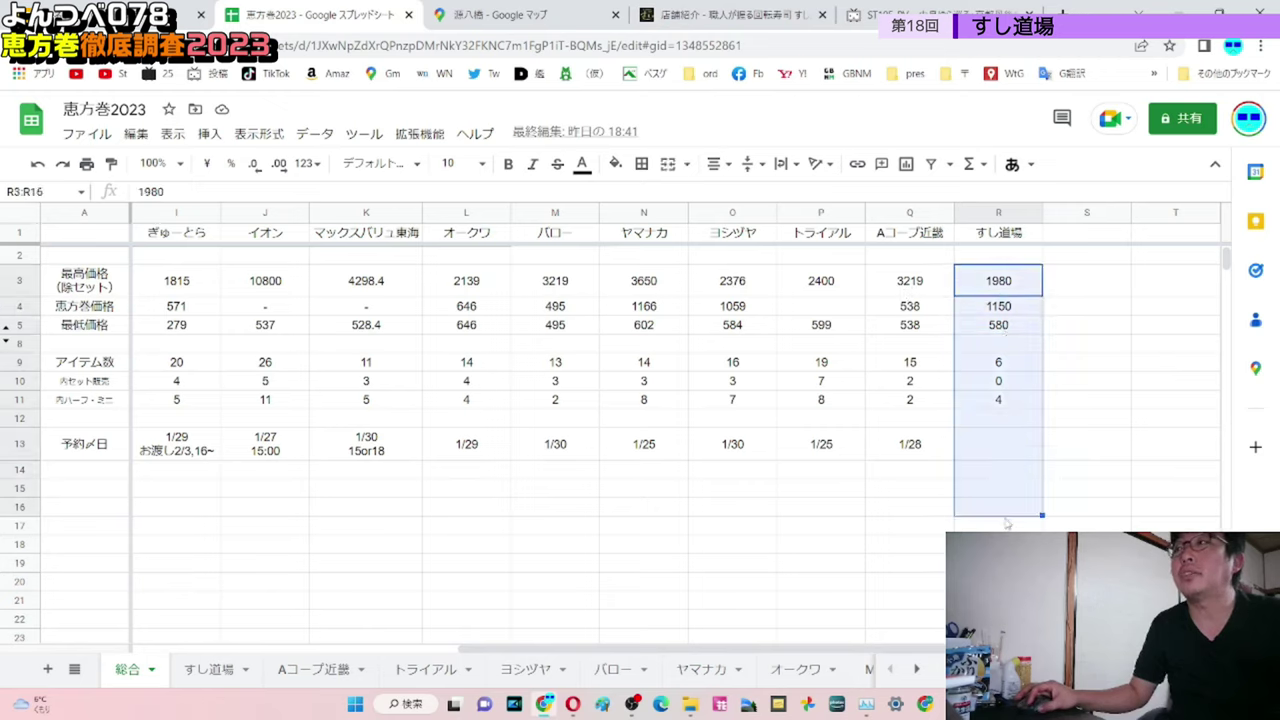
left_click(998, 213)
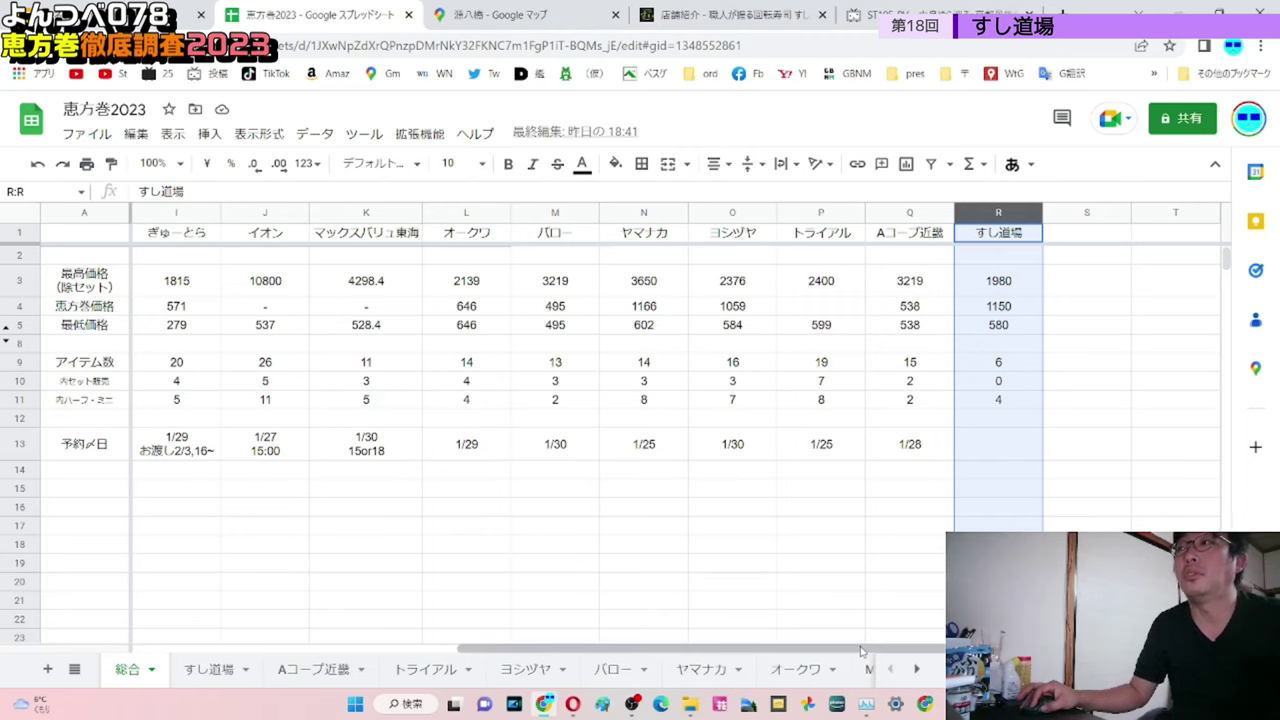
Compare the すし道場 figures with the neighbouring stores' columns in the 総合 sheet, including オークワ's 恵方巻価格
left_click_drag(856, 651, 812, 642)
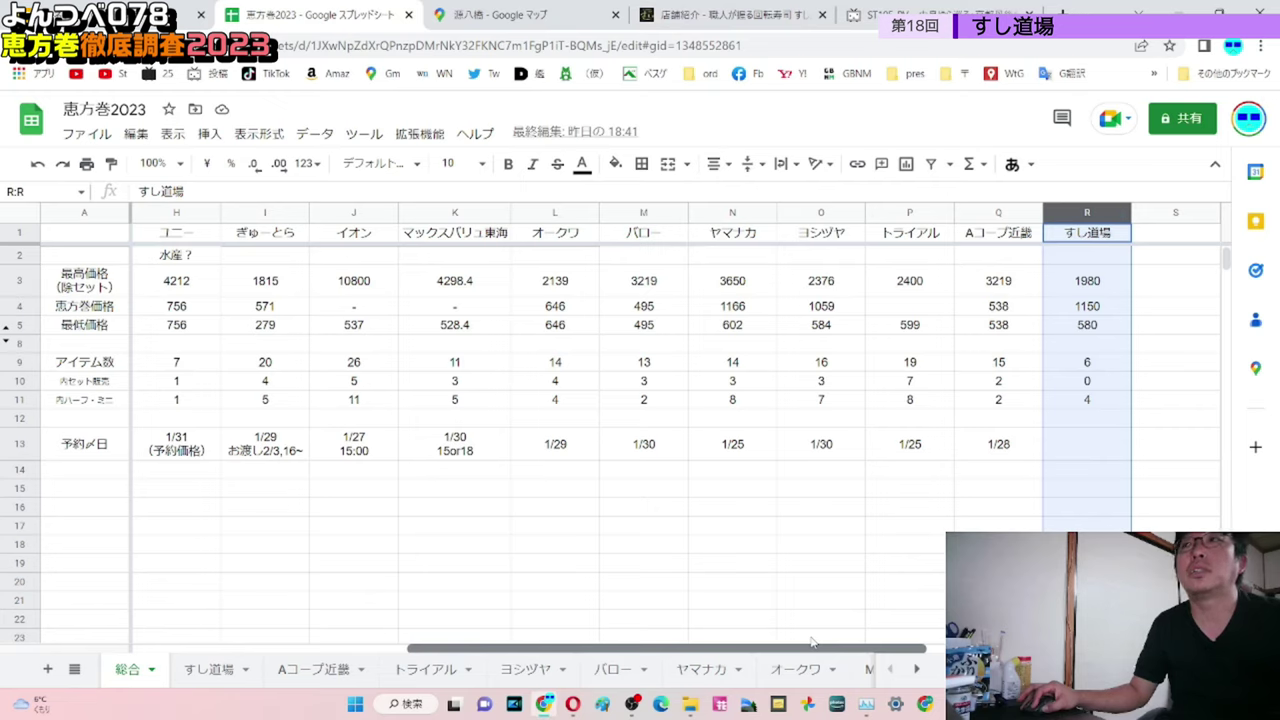
left_click(834, 492)
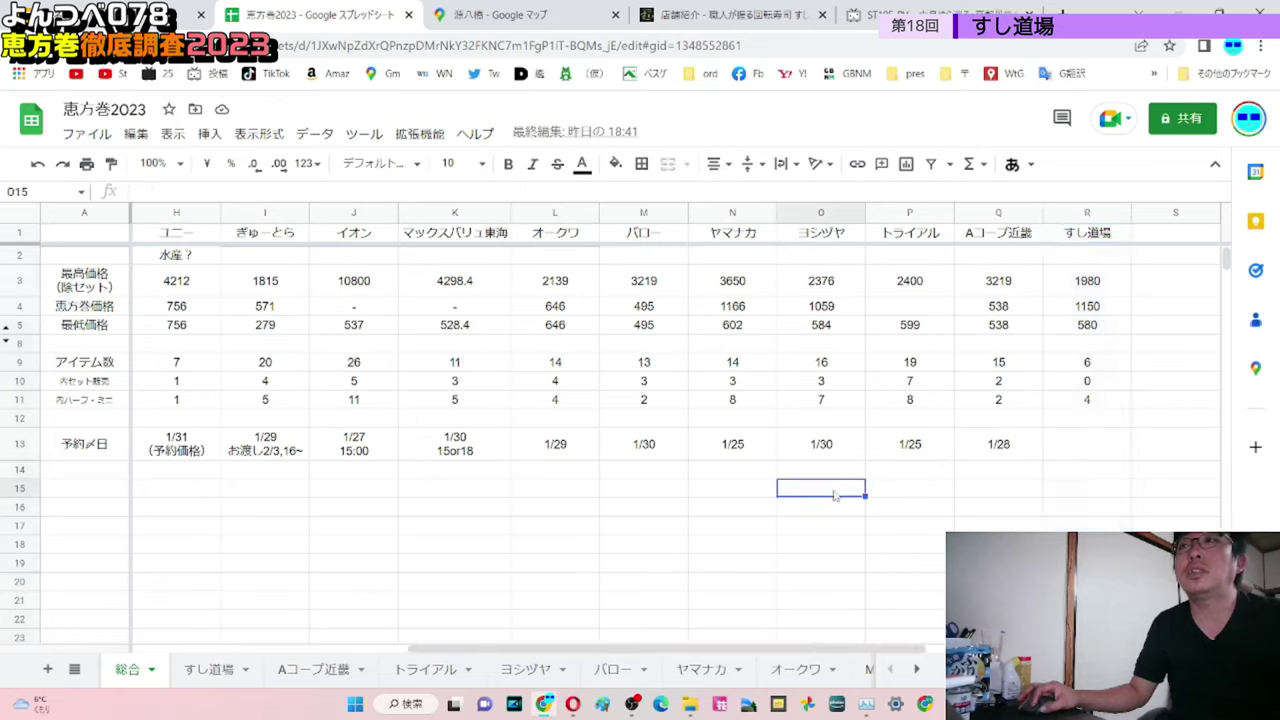
left_click(569, 311)
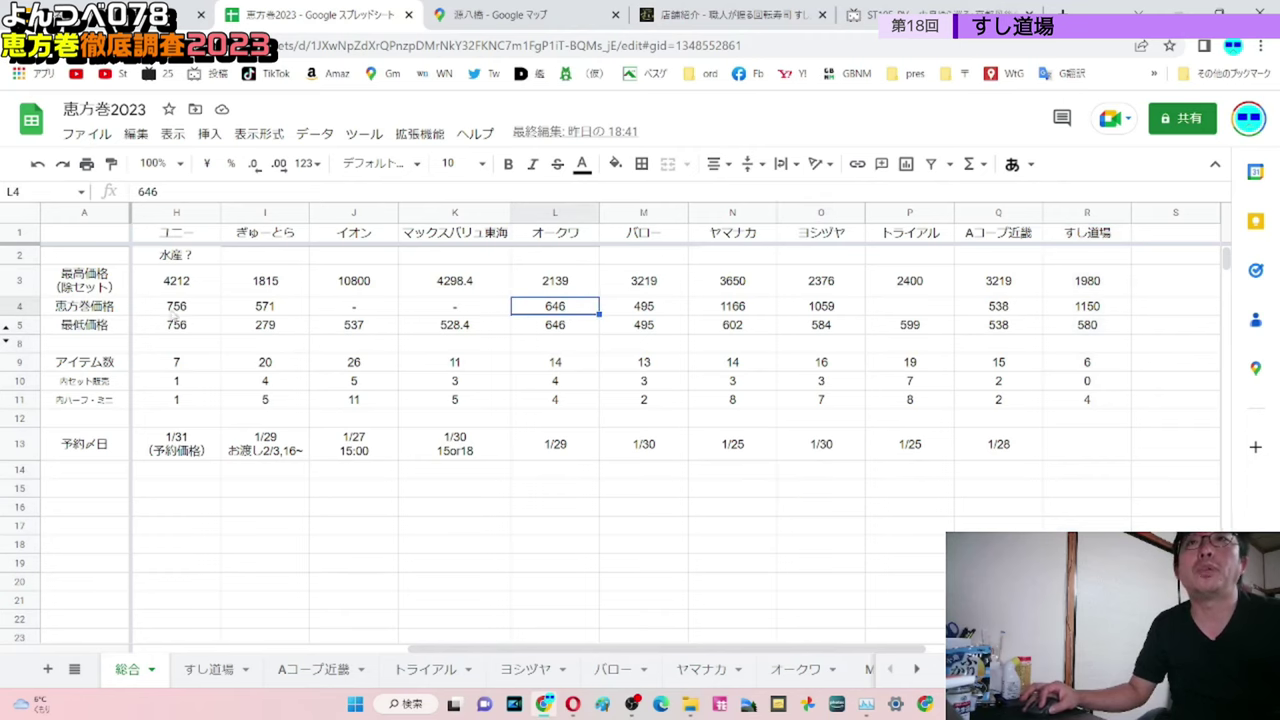
Hide columns D to Q in the 総合 sheet so that すし道場 sits beside 一号舘 and カネスエ
left_click_drag(593, 651, 322, 620)
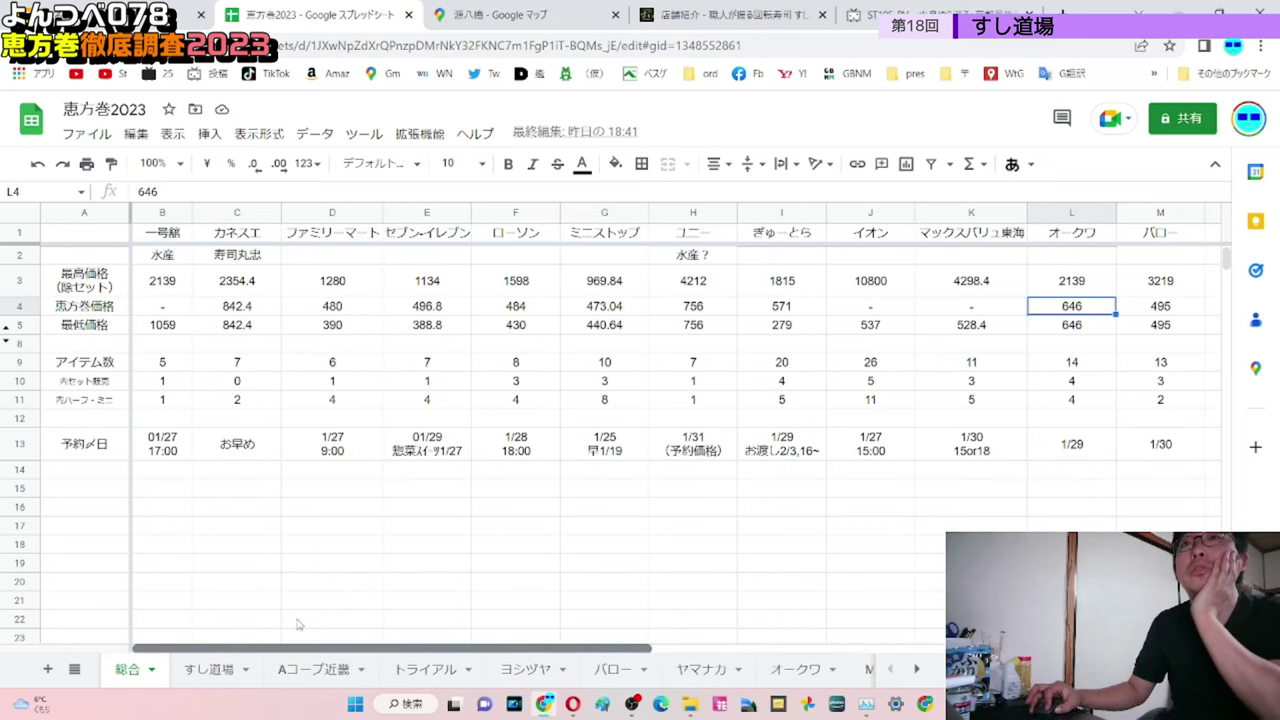
left_click_drag(337, 214, 1093, 237)
right_click(997, 220)
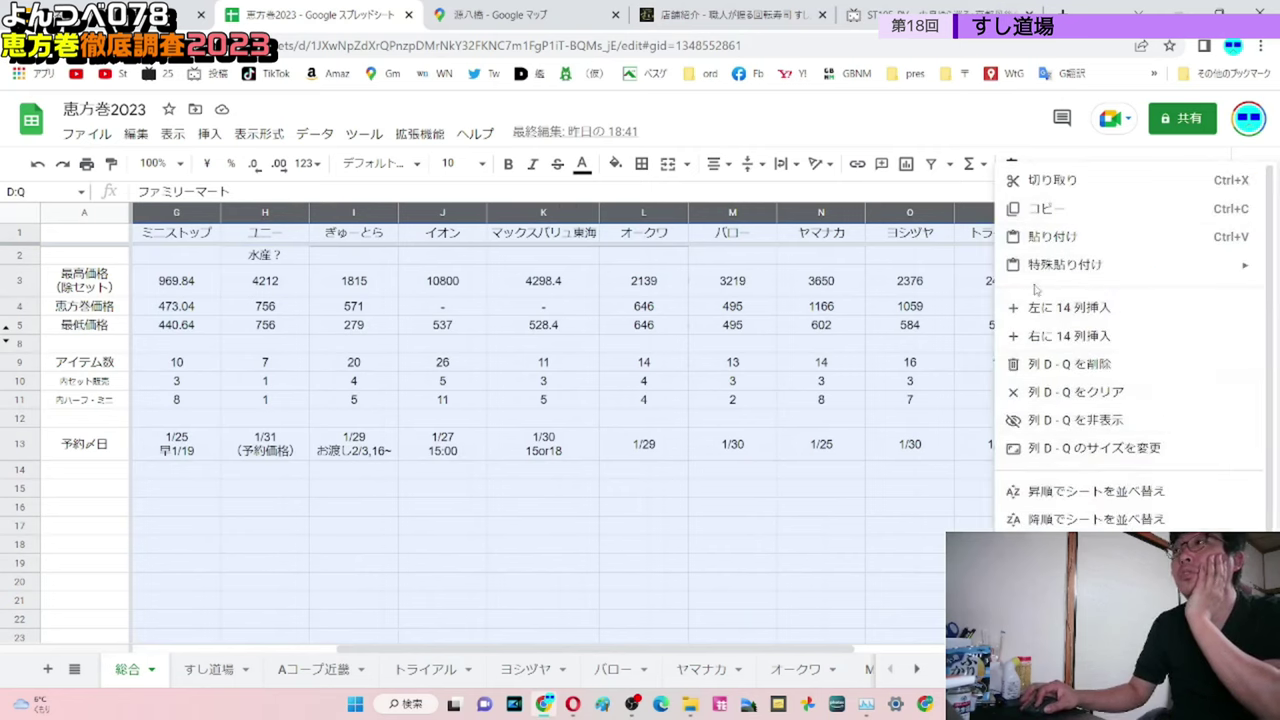
left_click(1050, 422)
left_click(268, 470)
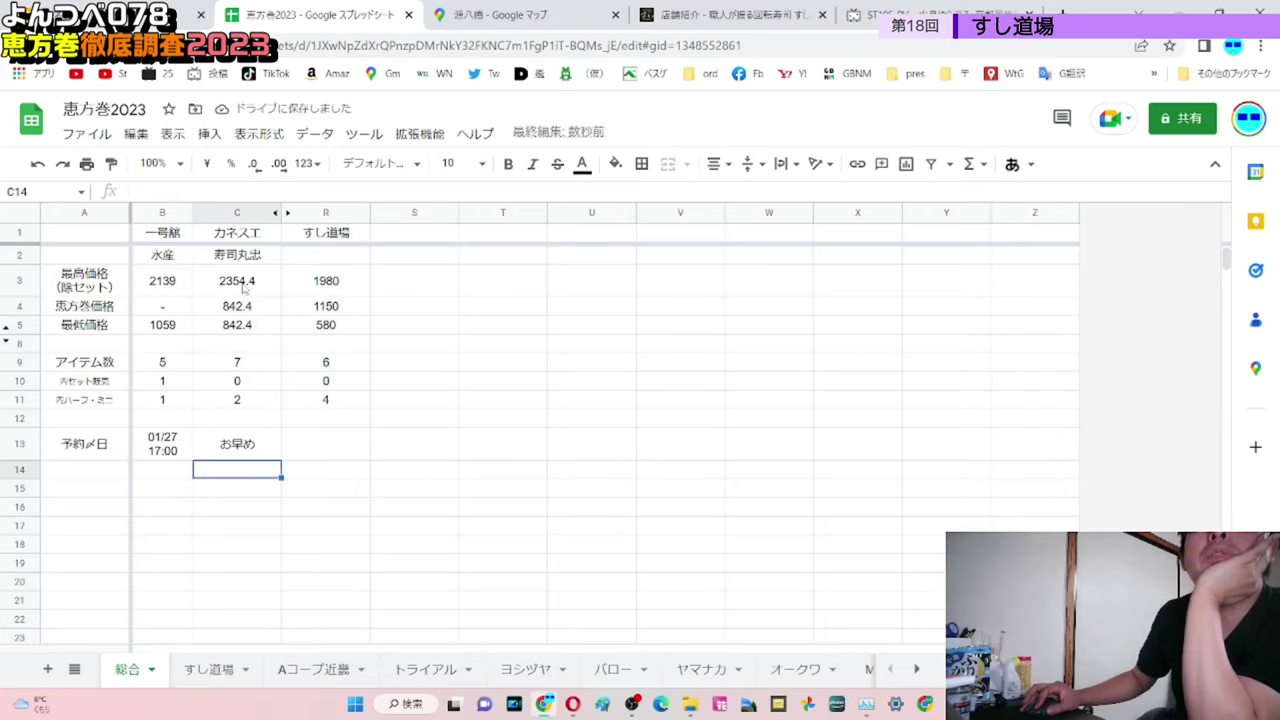
Compare すし道場's highest, ehomaki and lowest prices with those of カネスエ and 一号舘
left_click(338, 287)
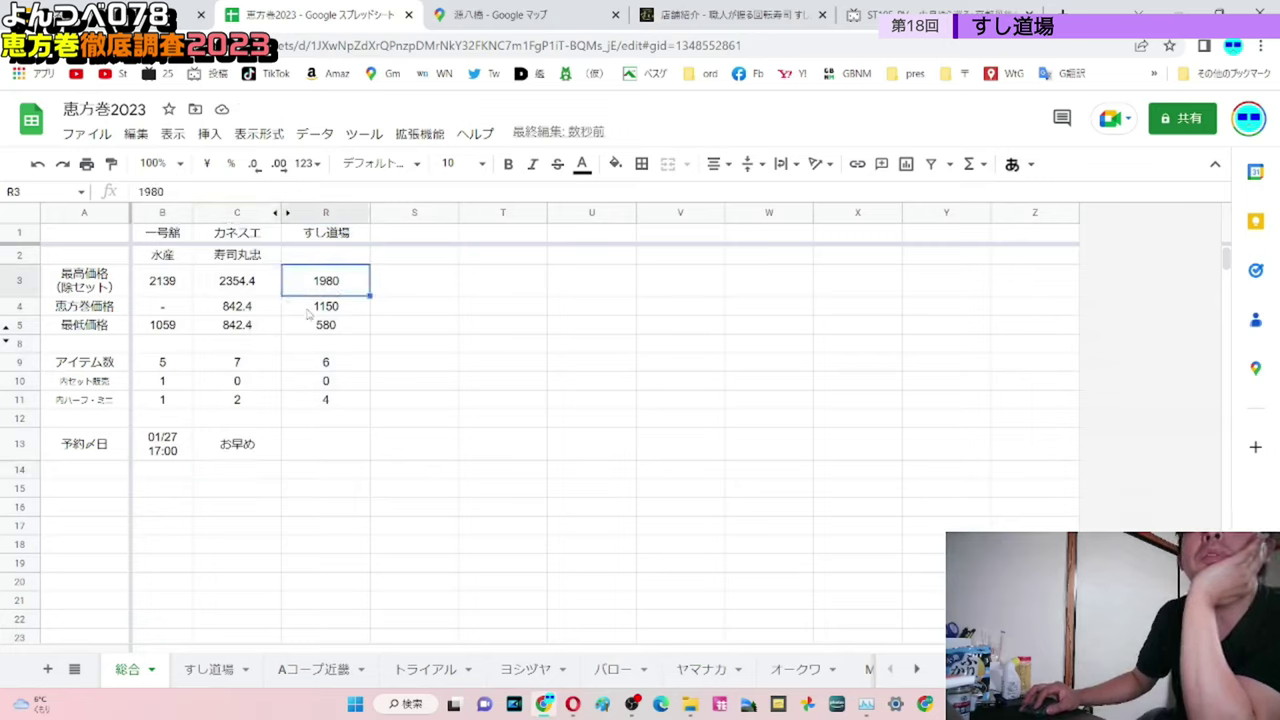
left_click(242, 310)
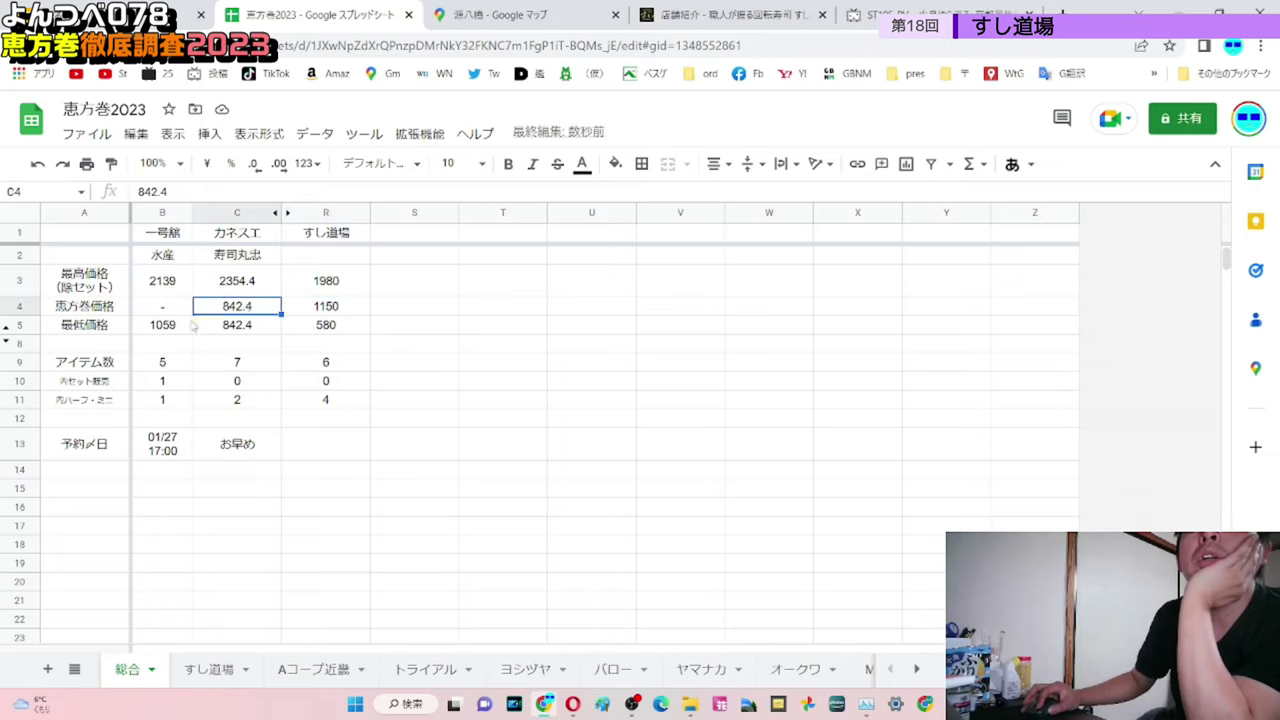
mouse_move(171, 334)
left_mouse_down()
mouse_move(115, 330)
mouse_move(203, 326)
mouse_move(166, 330)
left_mouse_up()
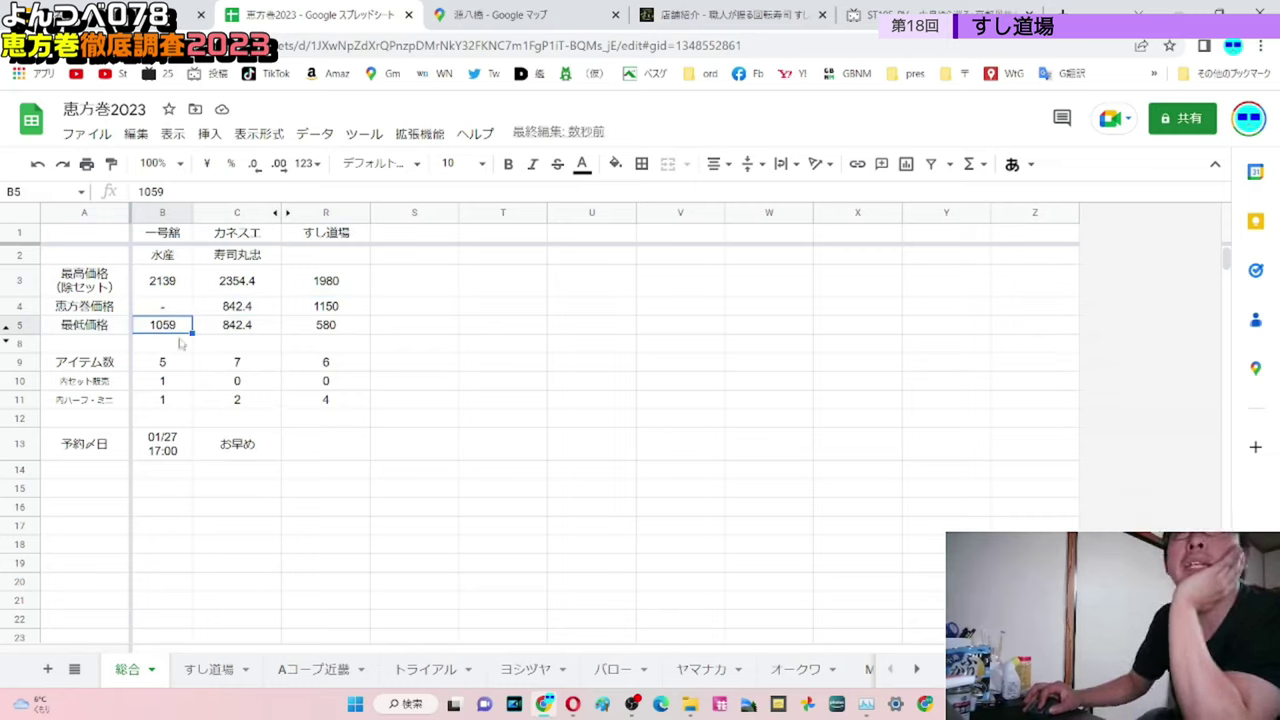
left_click_drag(321, 335, 324, 235)
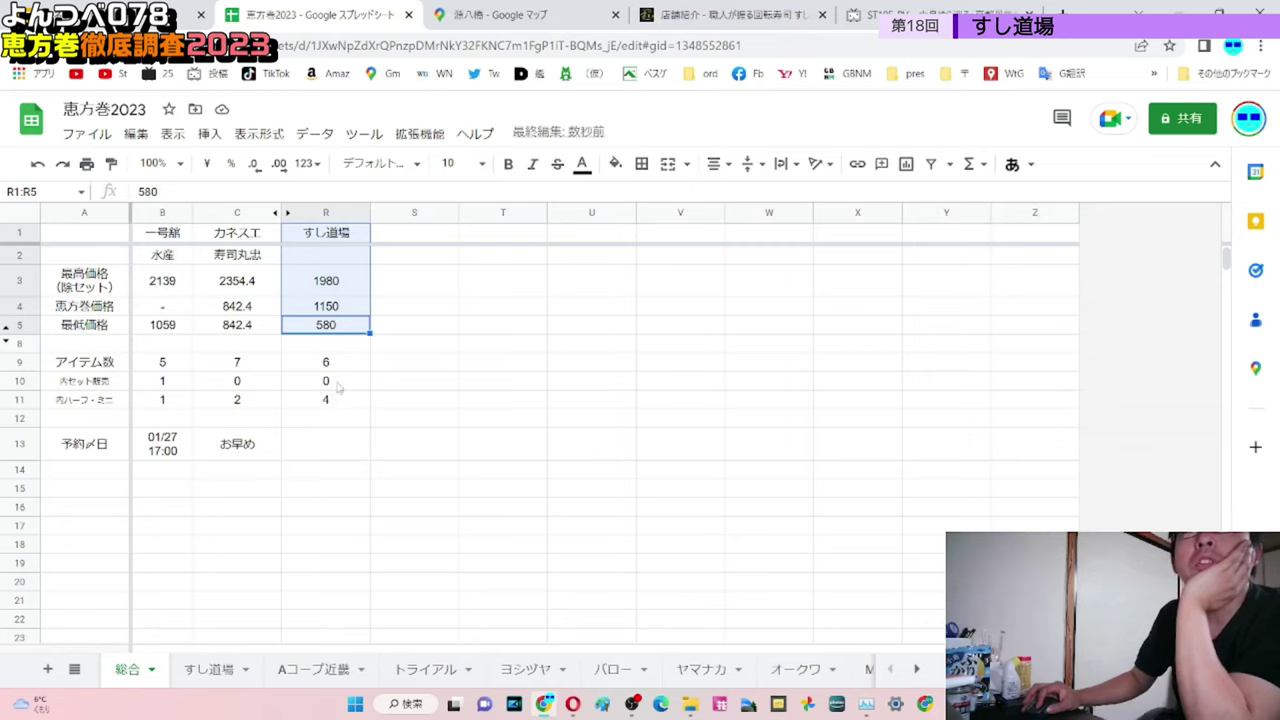
left_click(320, 213)
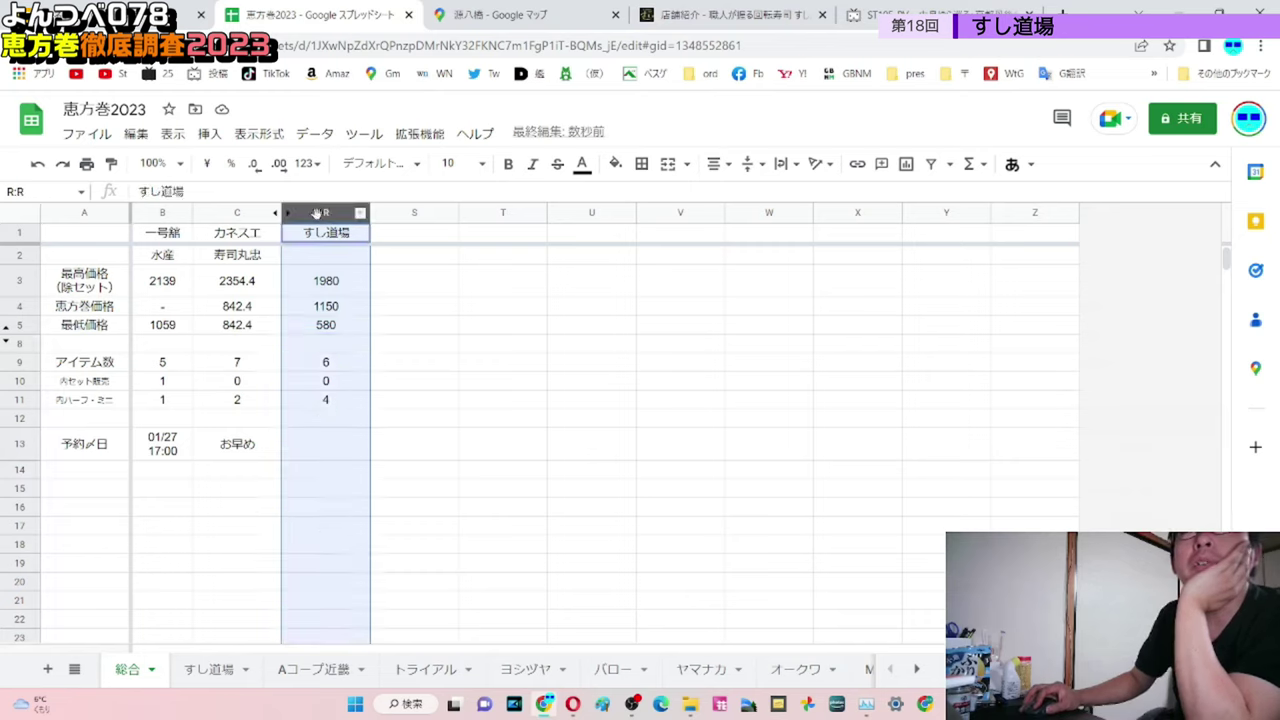
left_click(513, 403)
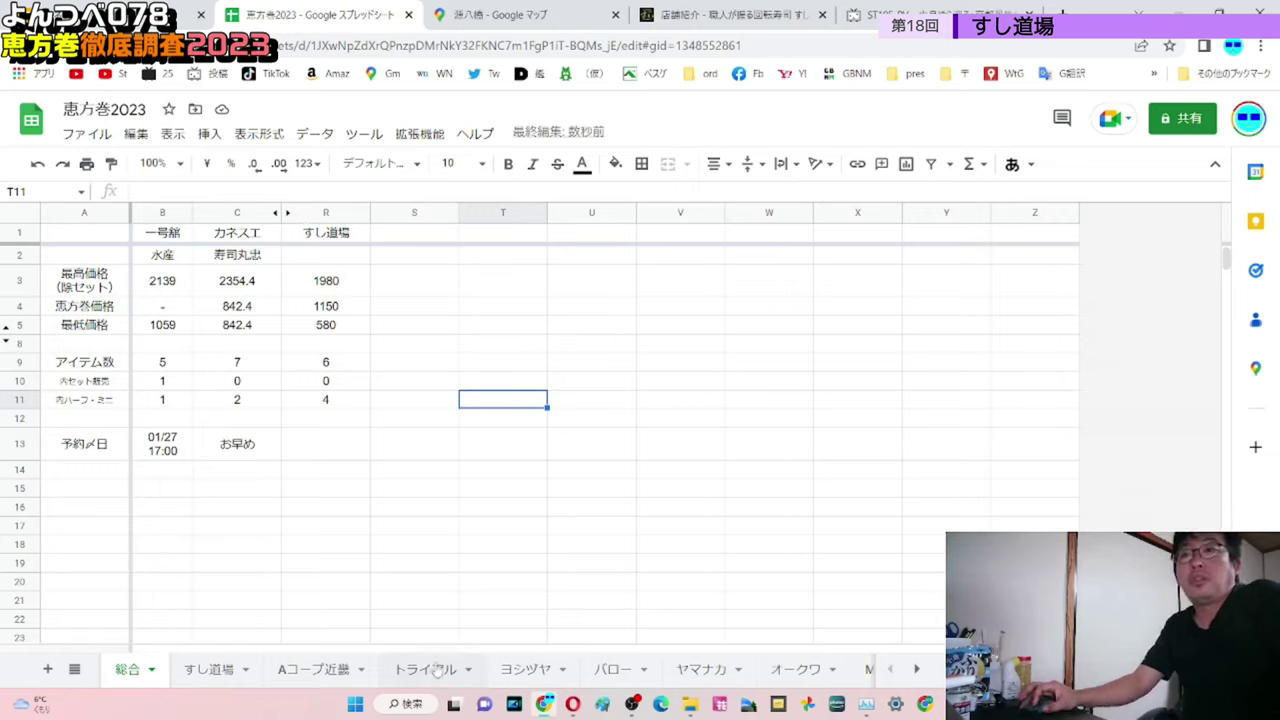
Review the prices in C8:C19 and the products in rows 6, 9 and 12 of the 回転寿司 sheet, and return to the すし道場 sheet
left_click(918, 672)
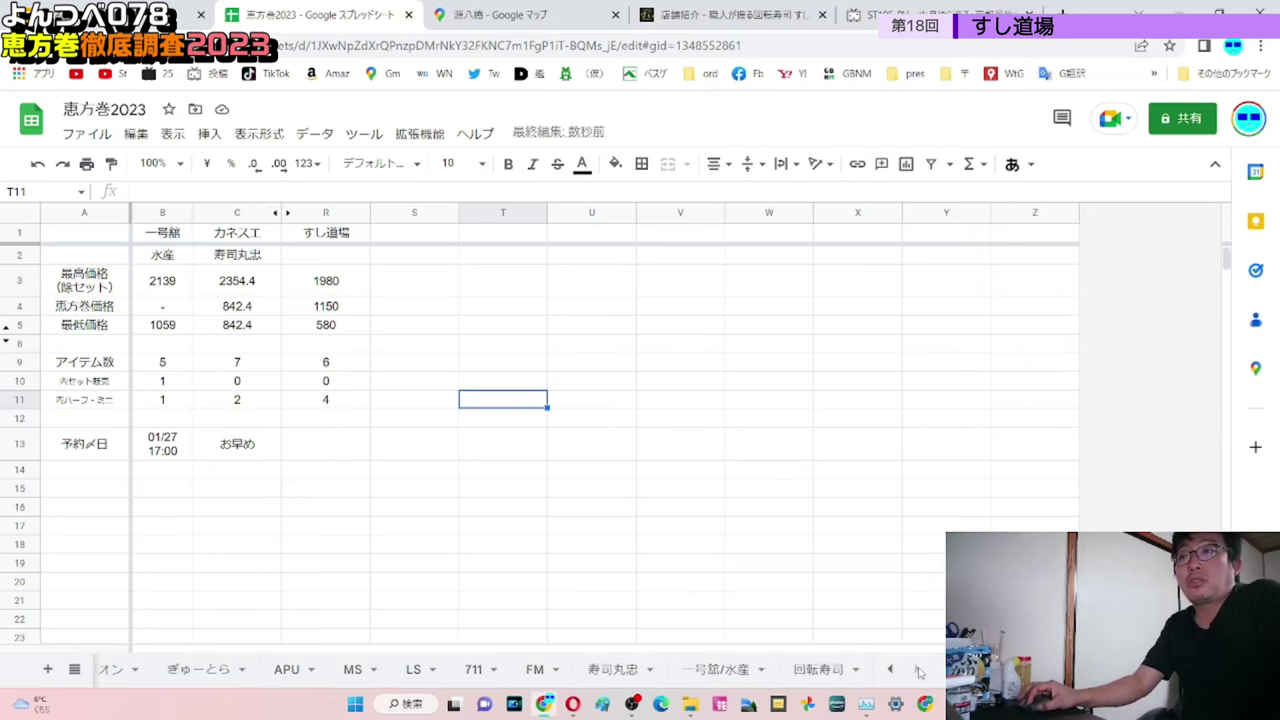
left_click(816, 670)
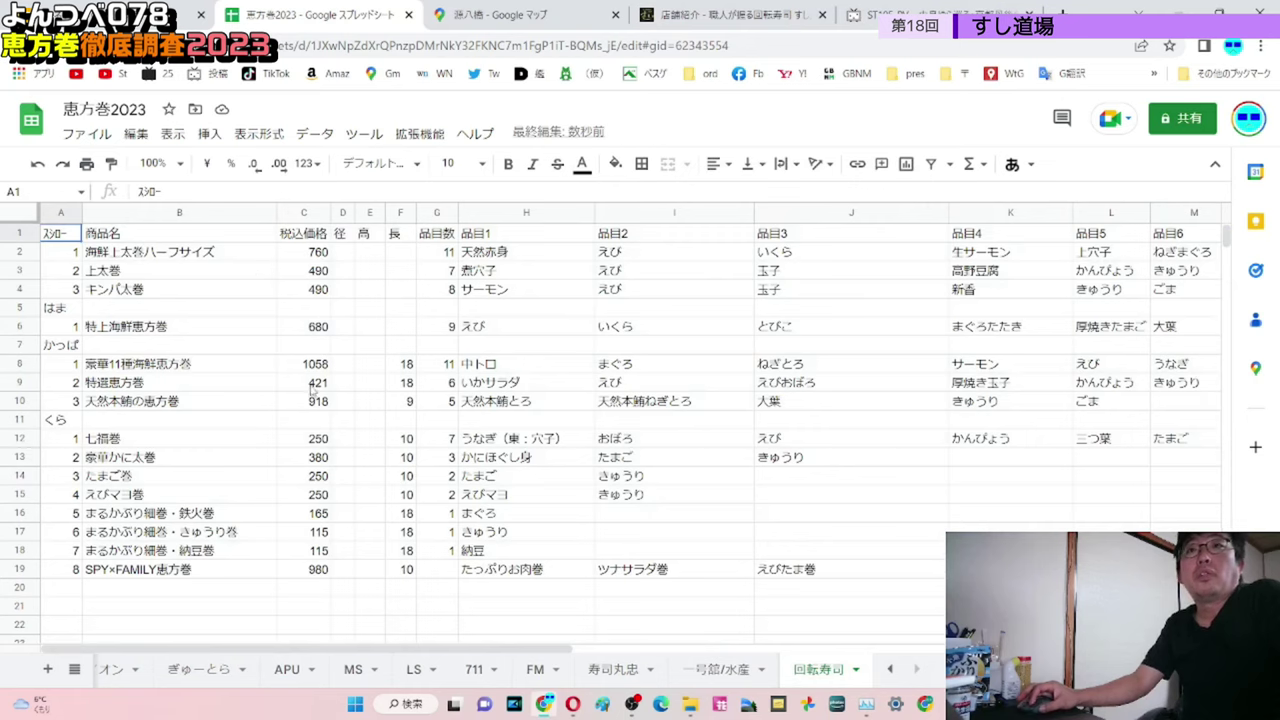
left_click_drag(311, 373, 304, 576)
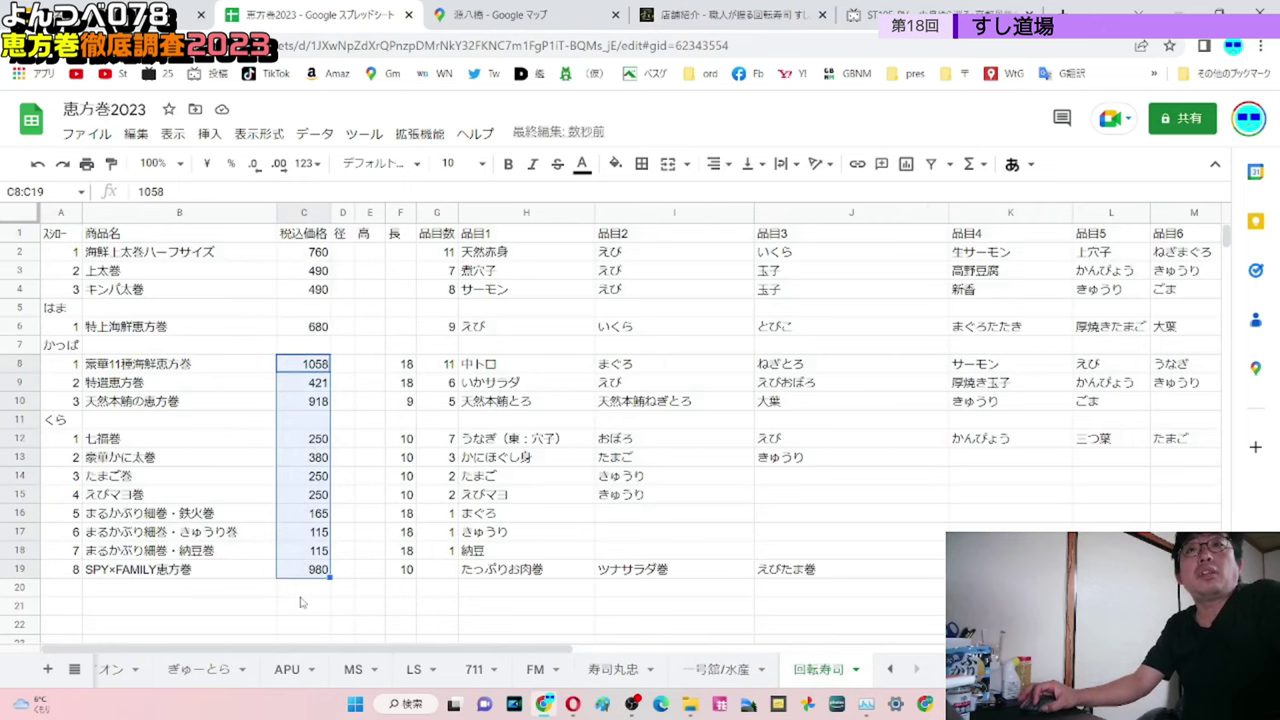
left_click(300, 594)
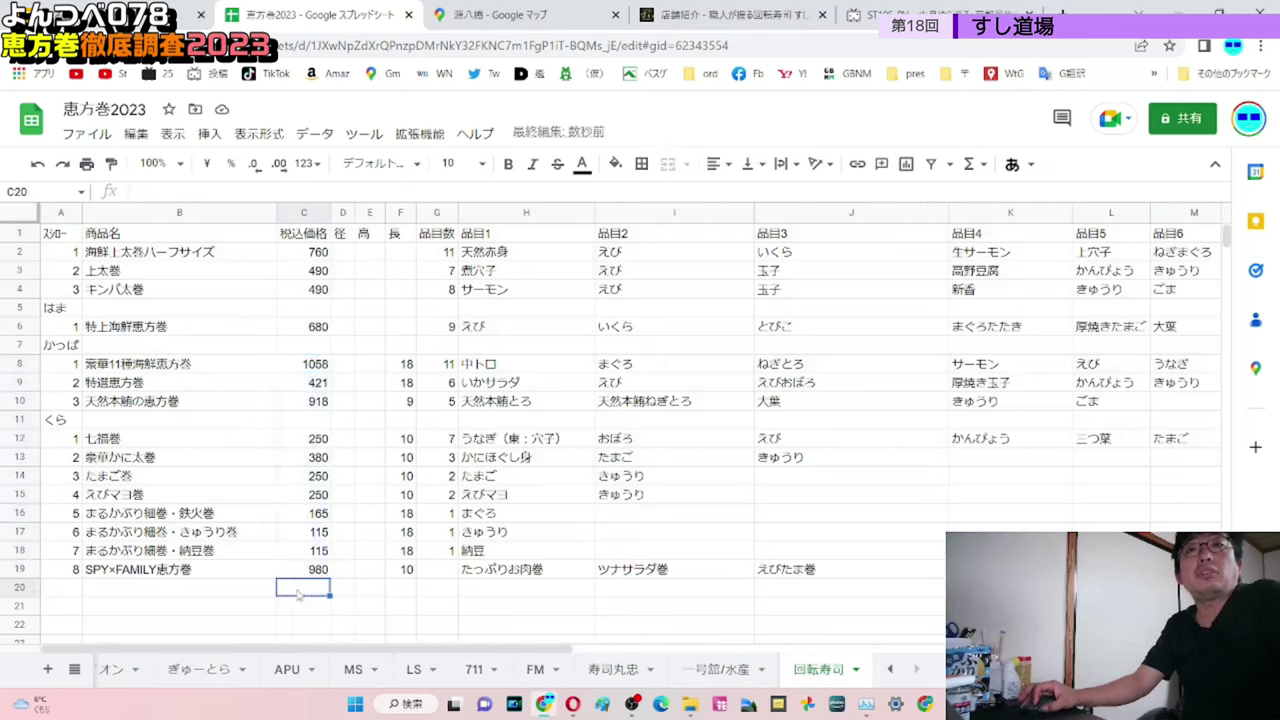
left_click(28, 383)
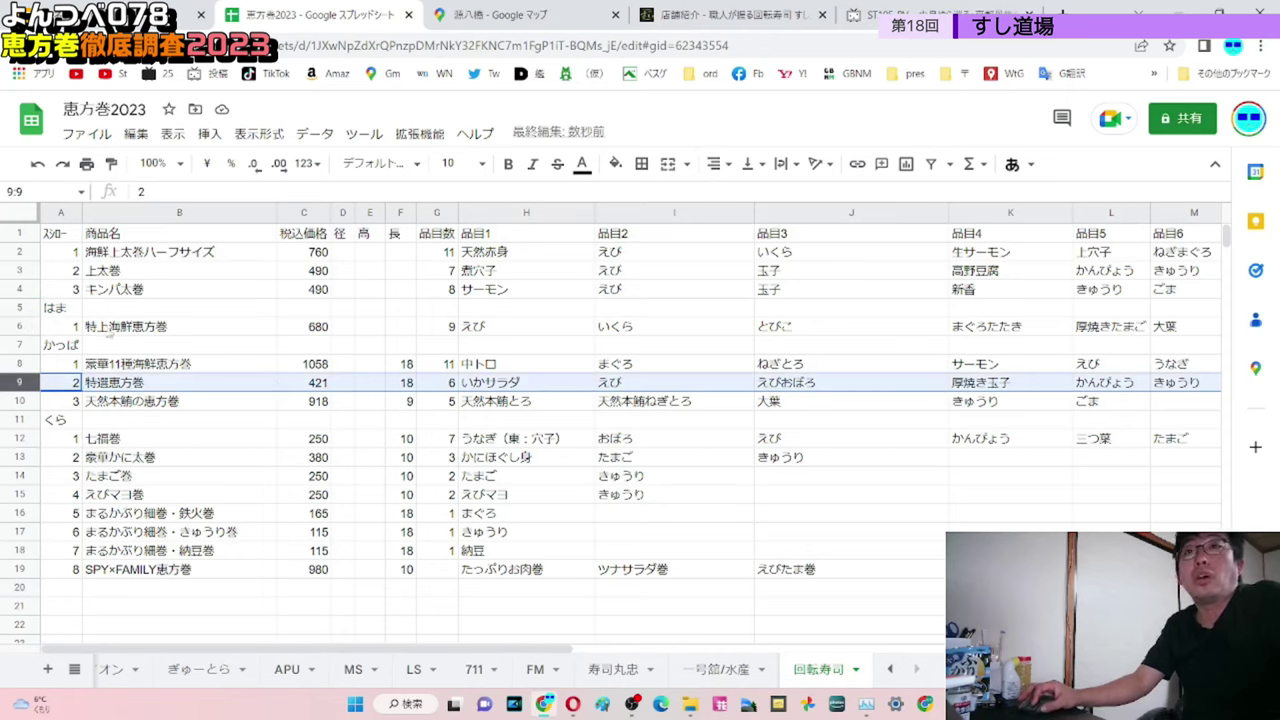
left_click(18, 326)
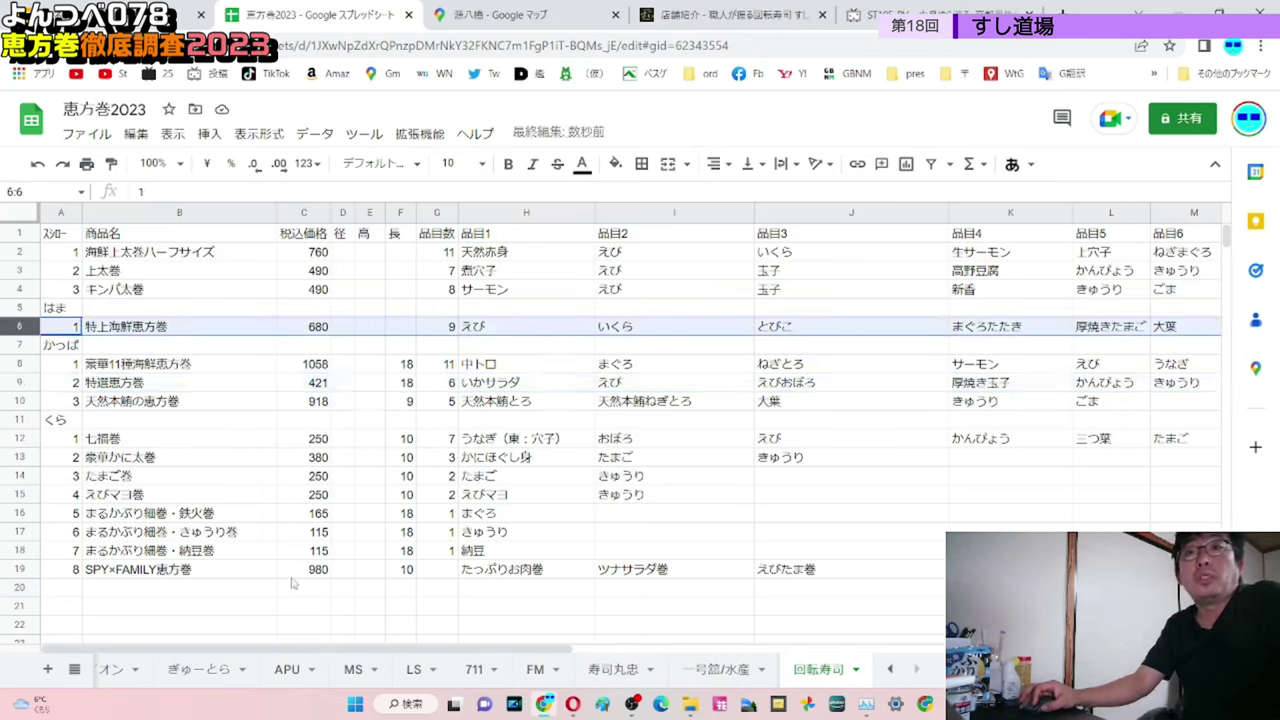
left_click(20, 438)
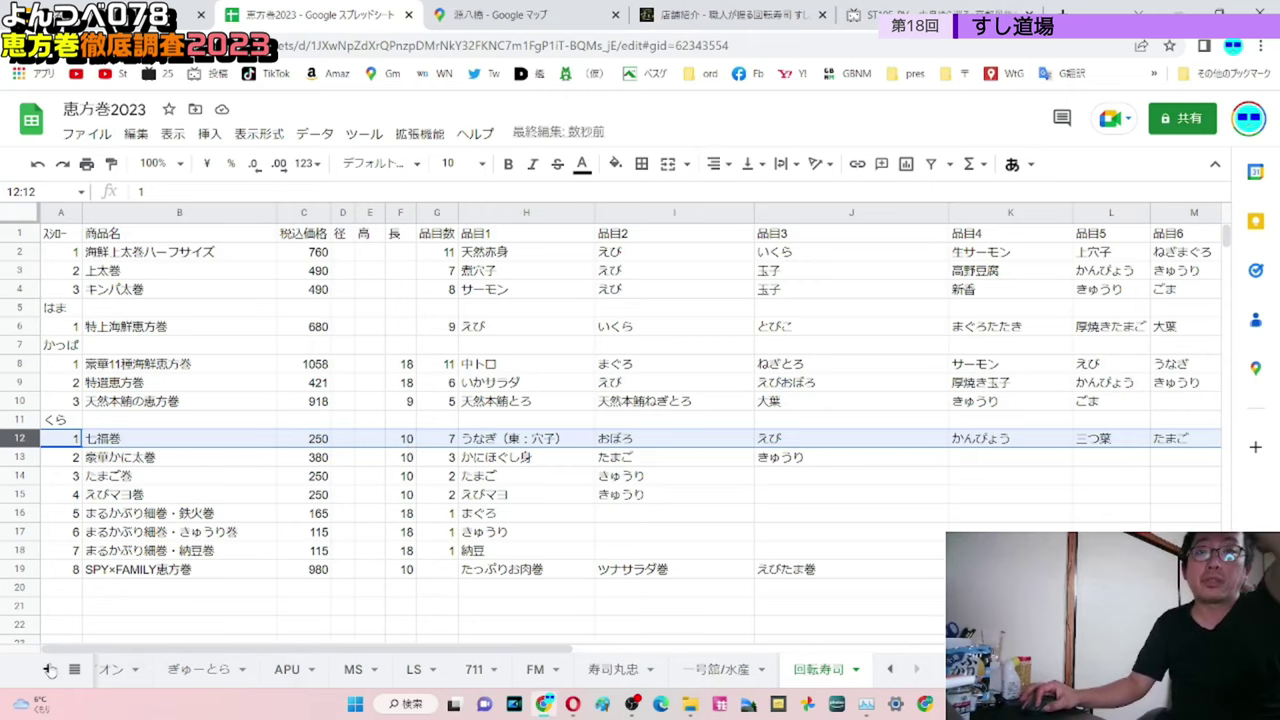
scroll(856, 680, "up", 10)
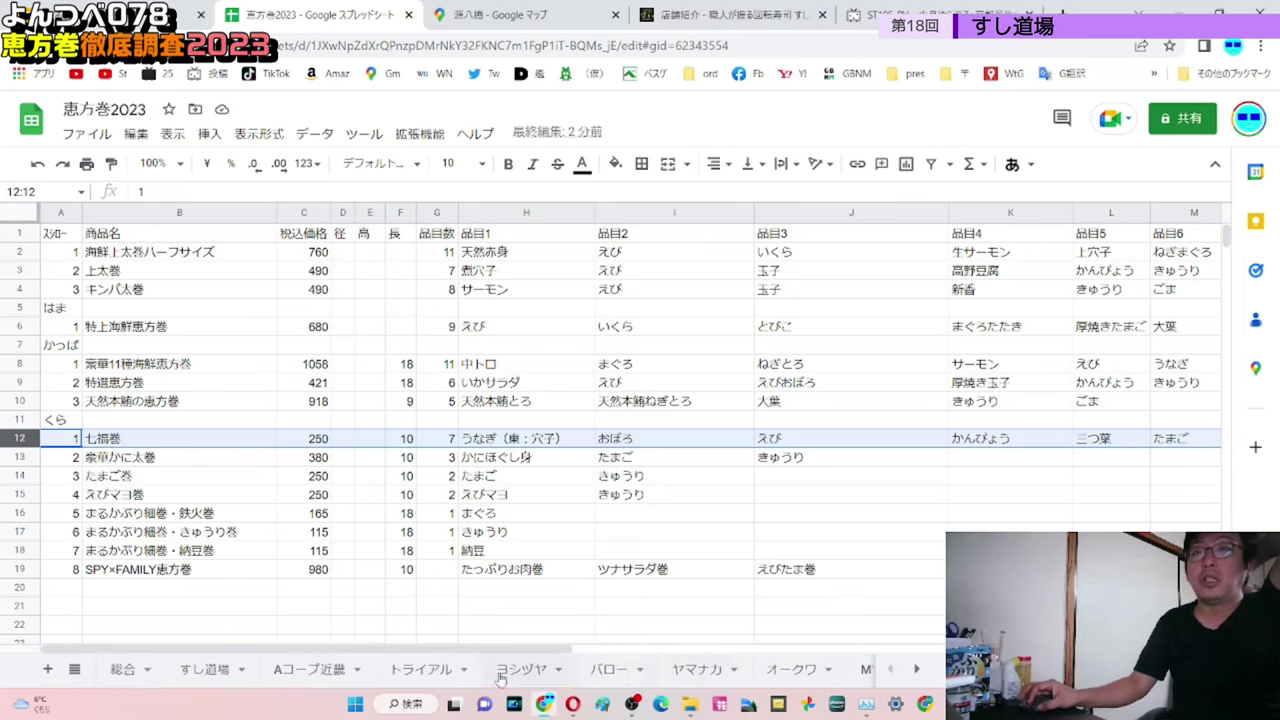
left_click(197, 669)
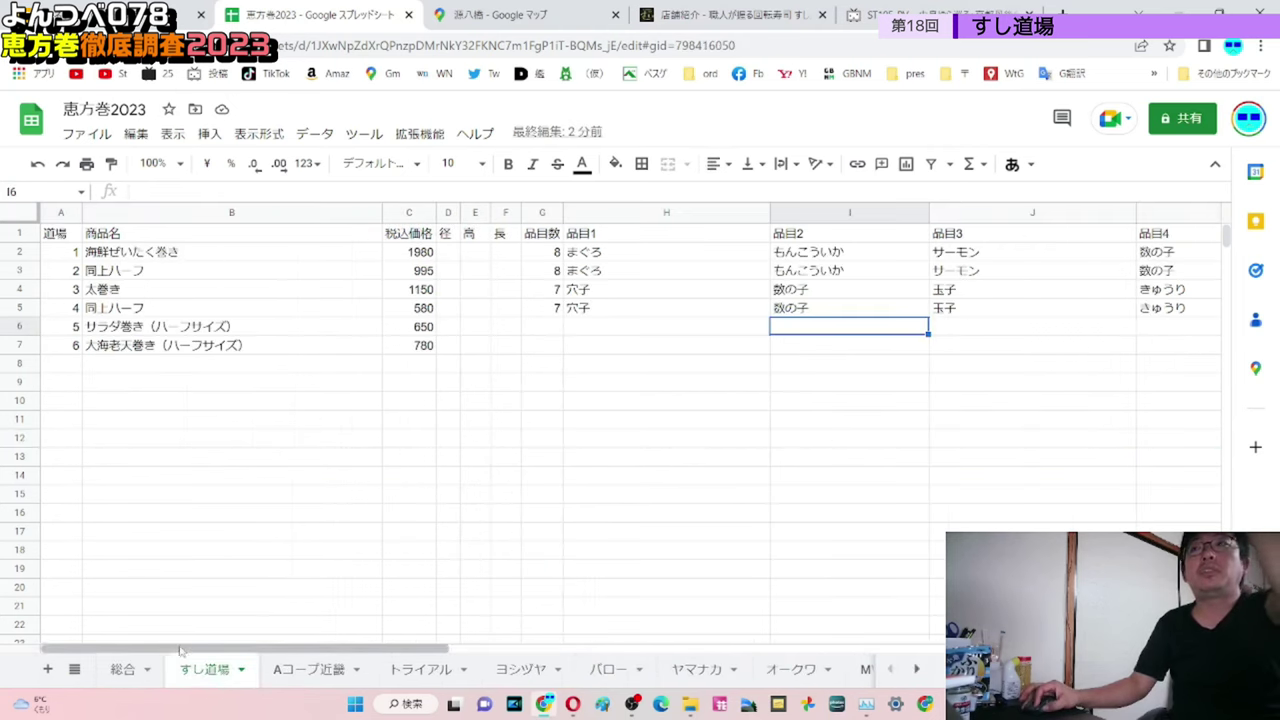